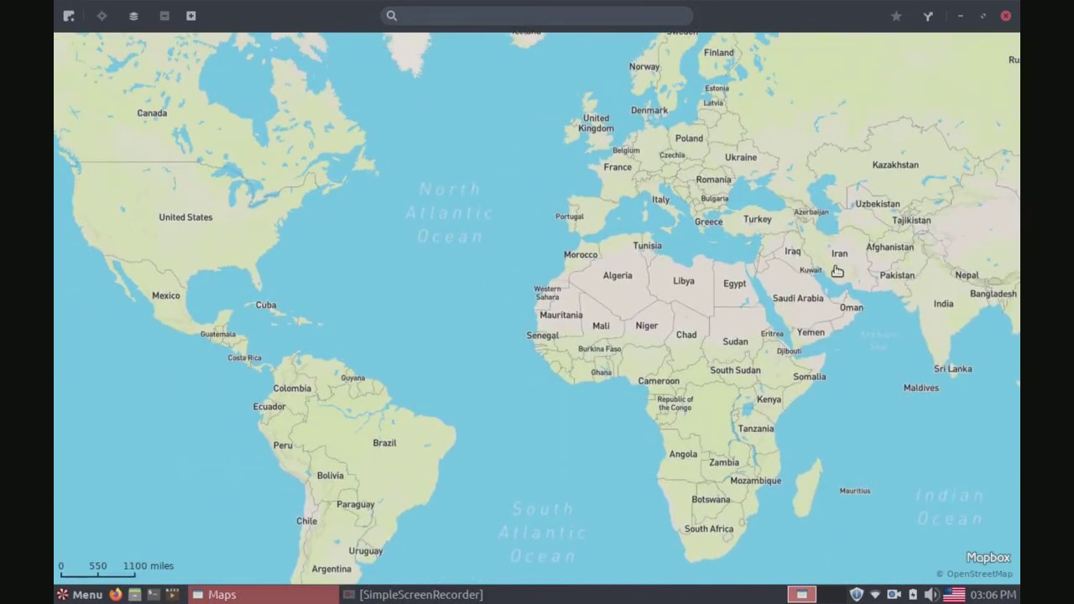
# Center North America on the map and zoom in to the United States
pyautogui.moveTo(473, 283); pyautogui.dragTo(529, 272)
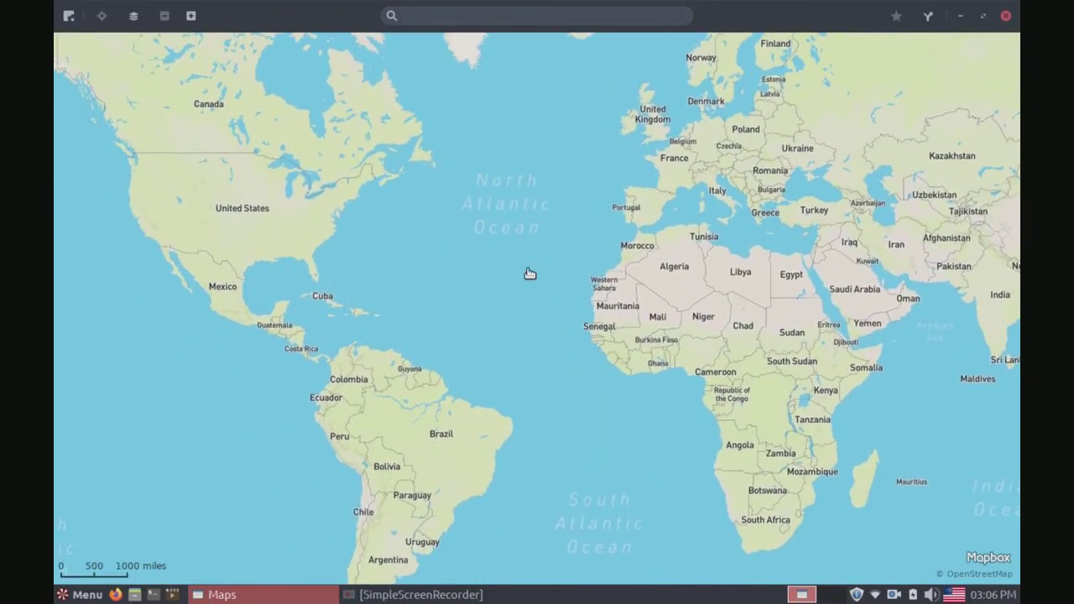
pyautogui.moveTo(247, 223); pyautogui.dragTo(374, 278)
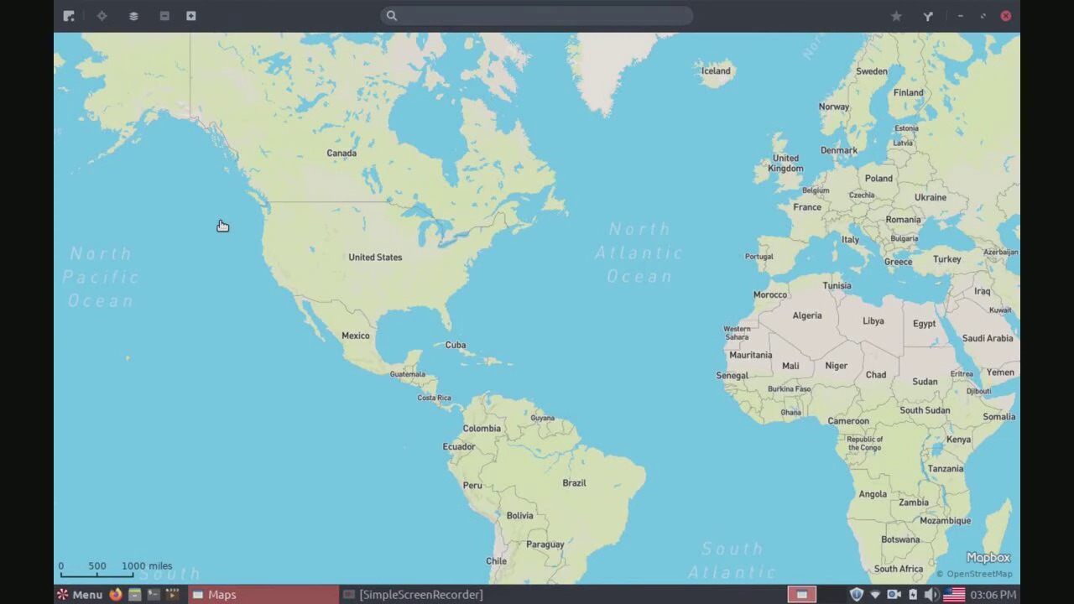
pyautogui.scroll(1, 219, 226)
pyautogui.scroll(1, 219, 226)
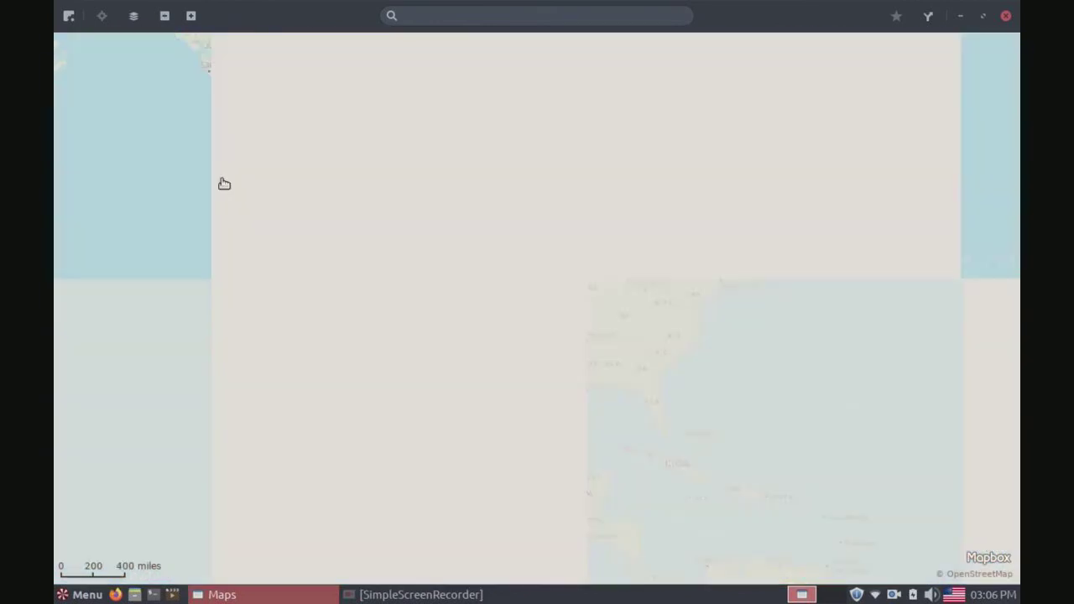
pyautogui.click(192, 25)
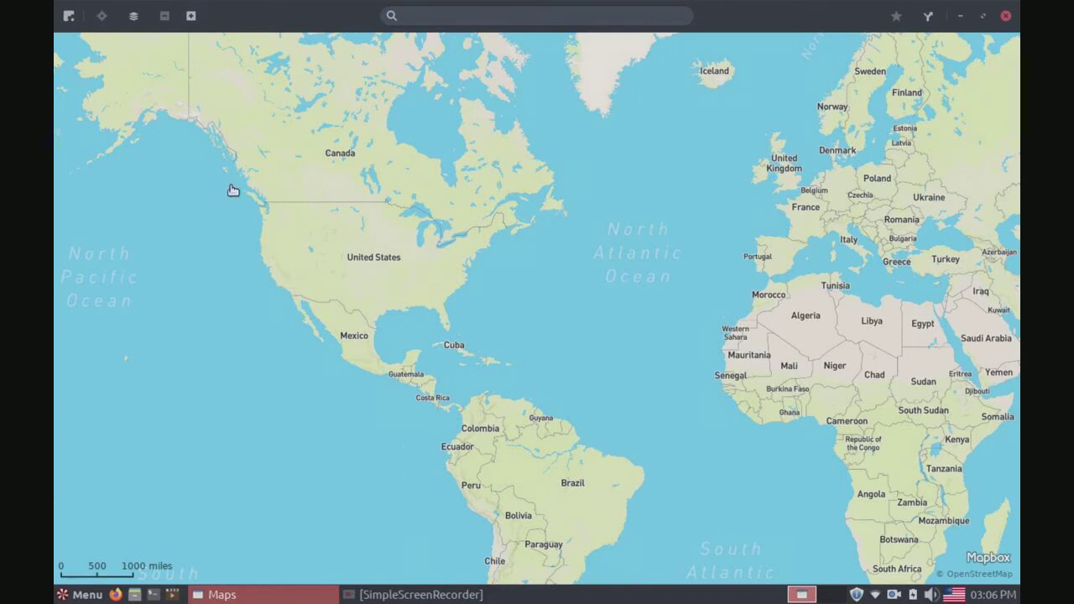
pyautogui.click(200, 20)
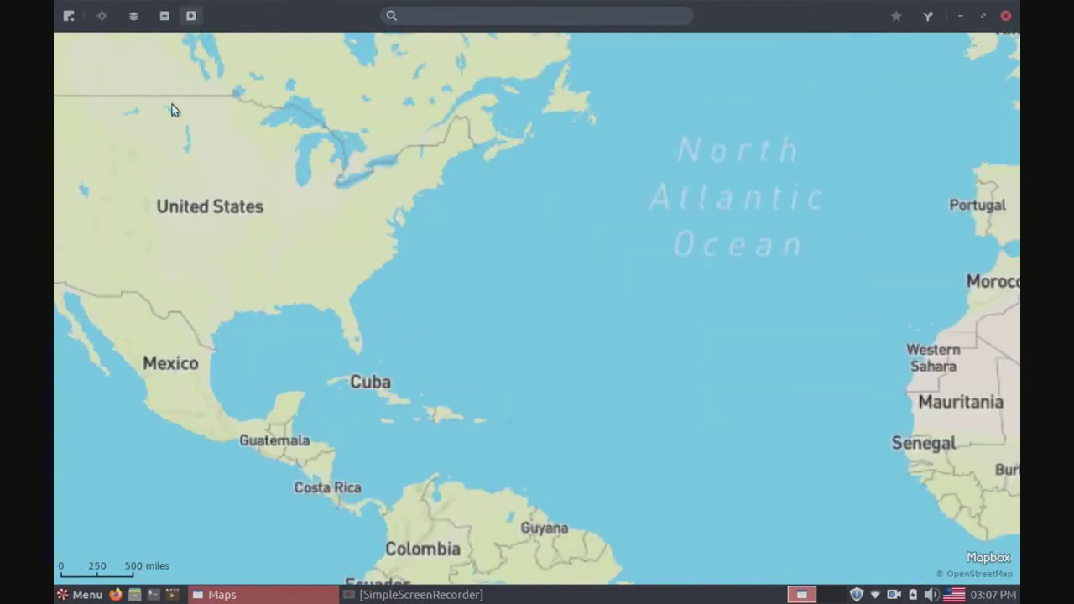
pyautogui.moveTo(168, 107); pyautogui.dragTo(609, 243)
# Zoom to a 20-mile scale and pan to southern Idaho near the Utah border
pyautogui.click(192, 18)
pyautogui.click(193, 17)
pyautogui.click(193, 19)
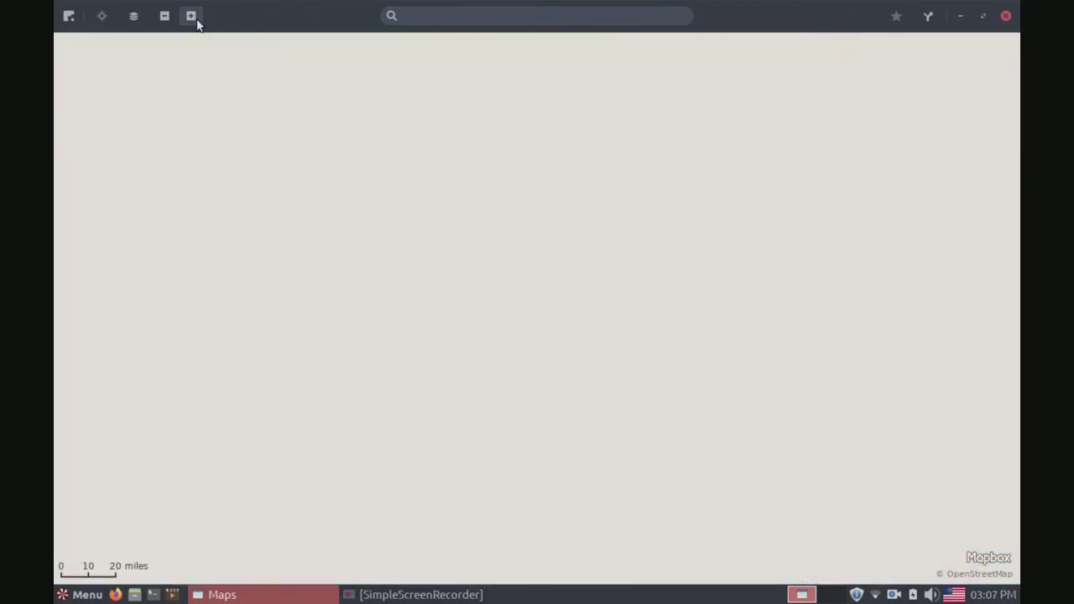
pyautogui.moveTo(233, 247); pyautogui.dragTo(693, 371)
pyautogui.moveTo(712, 314); pyautogui.dragTo(804, 205)
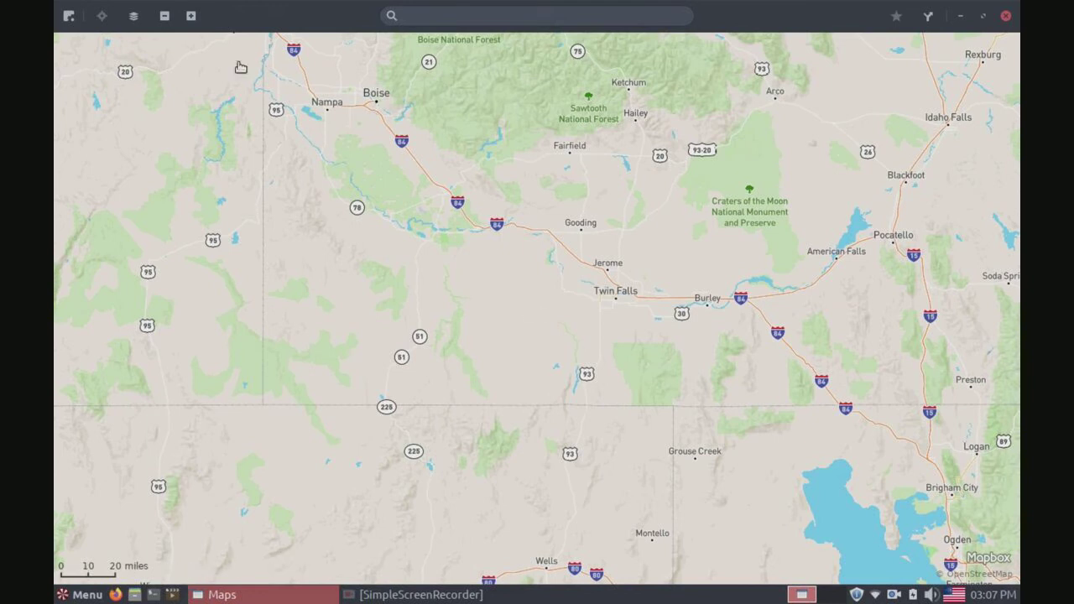
# Switch the map type to satellite imagery
pyautogui.click(134, 16)
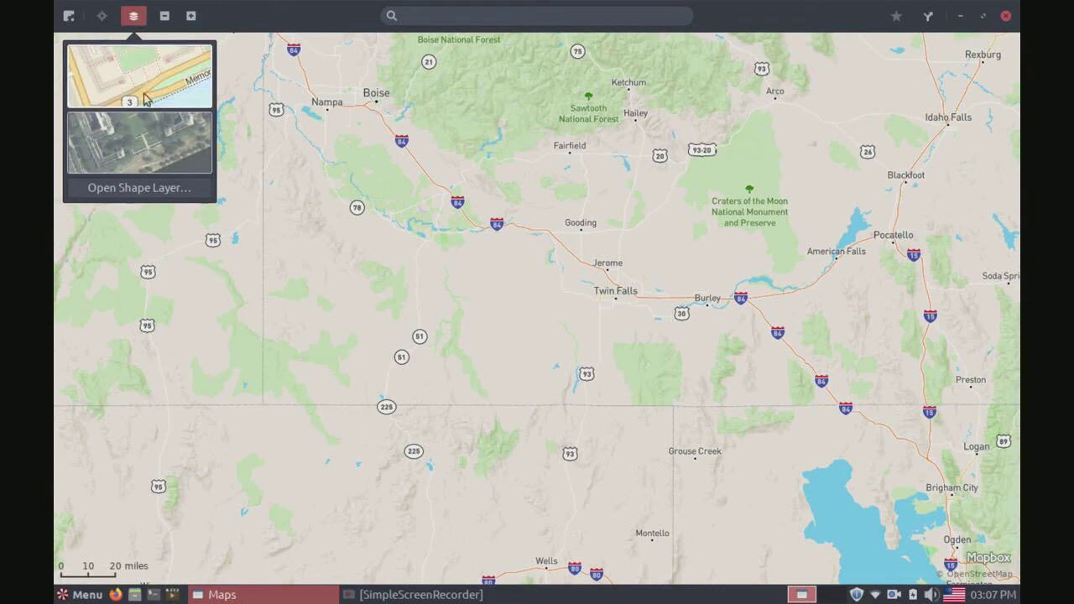
pyautogui.click(147, 140)
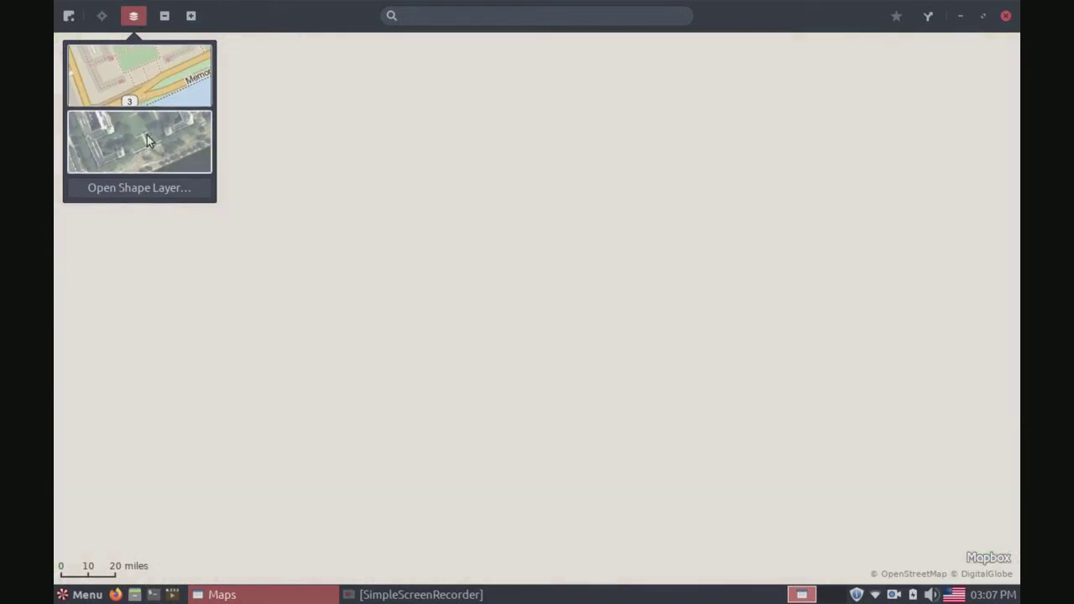
pyautogui.click(295, 290)
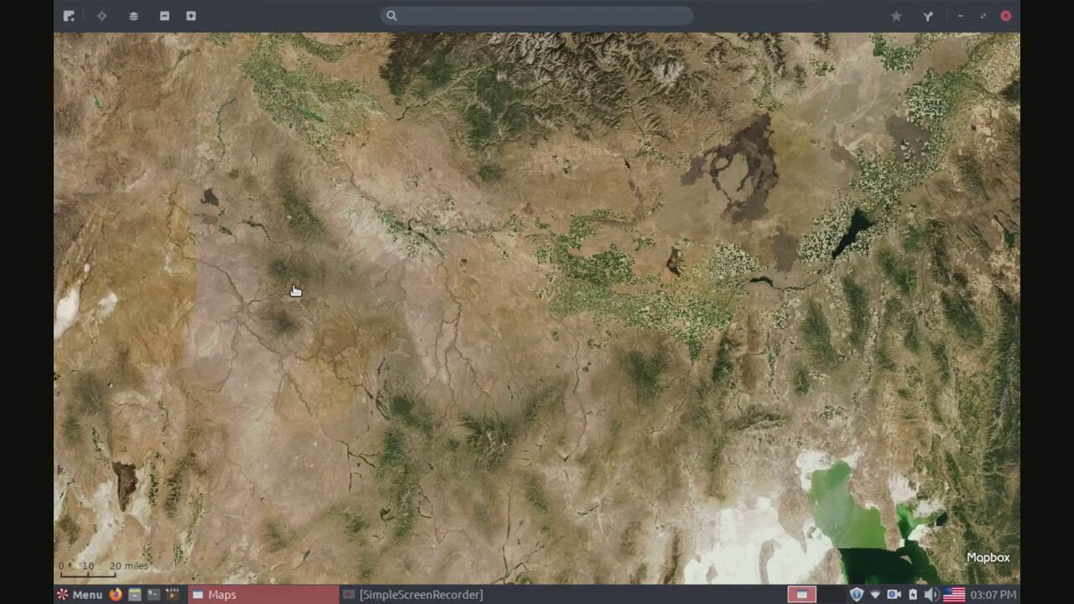
# Pan the satellite map west to the lakes of northern California and Nevada
pyautogui.moveTo(517, 293); pyautogui.dragTo(851, 335)
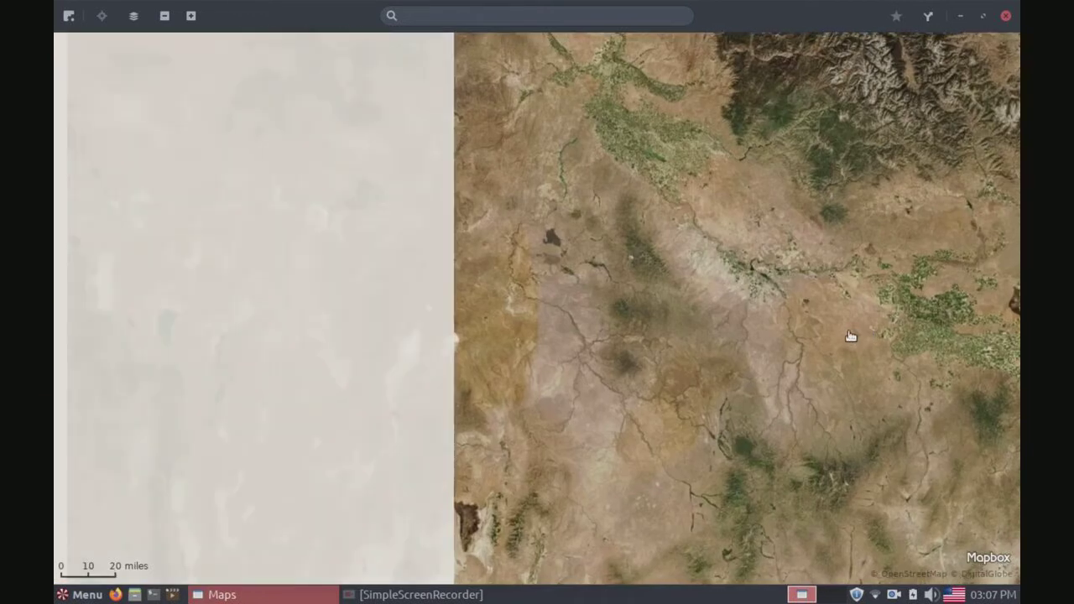
pyautogui.moveTo(549, 343); pyautogui.dragTo(1008, 470)
pyautogui.moveTo(497, 409); pyautogui.dragTo(180, 203)
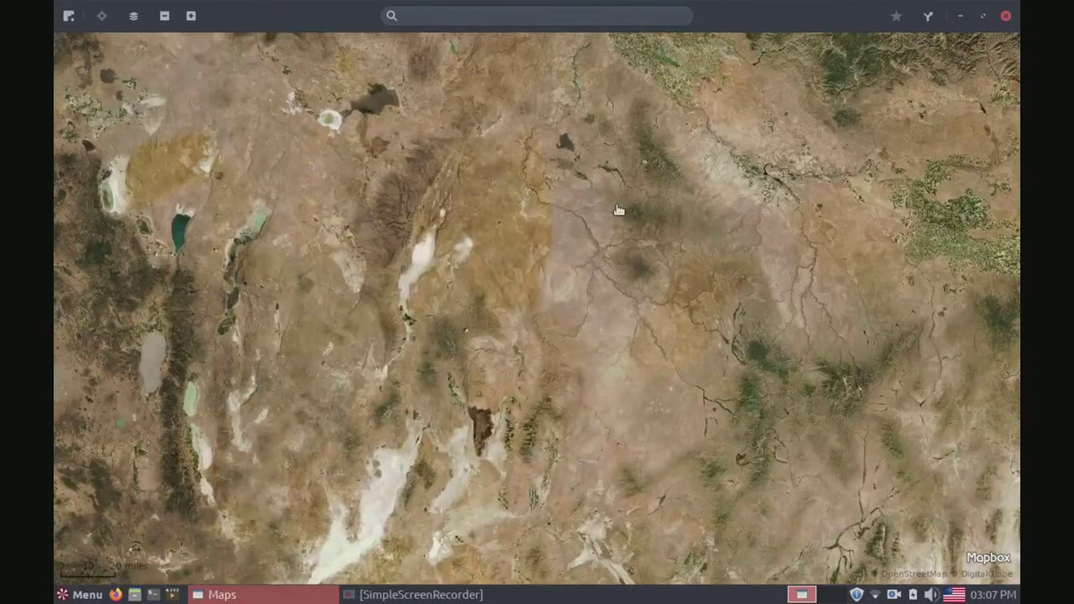
pyautogui.moveTo(619, 209); pyautogui.dragTo(706, 245)
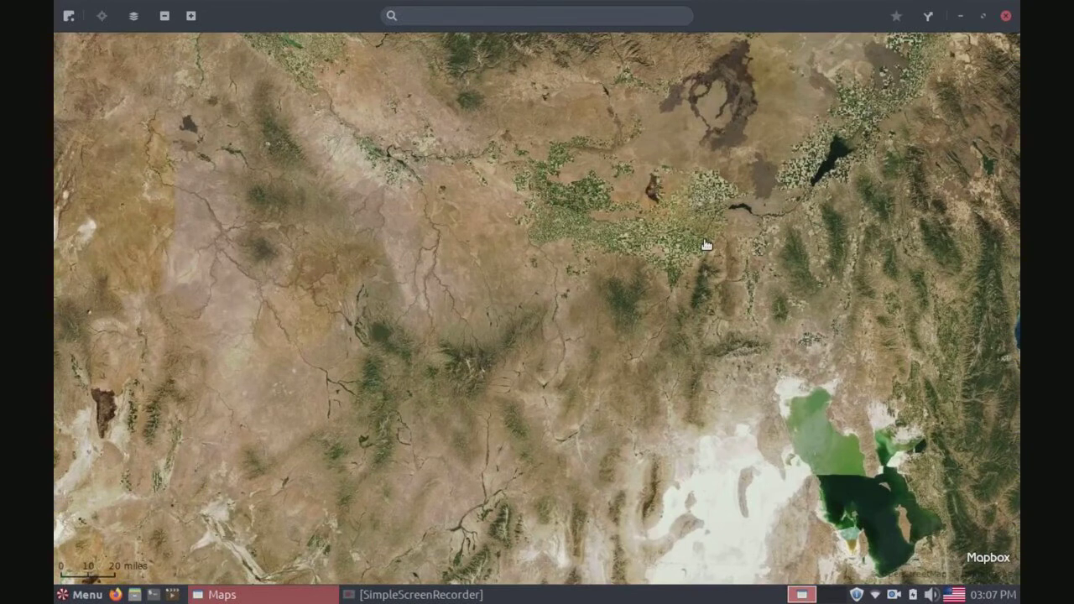
pyautogui.moveTo(412, 314); pyautogui.dragTo(571, 404)
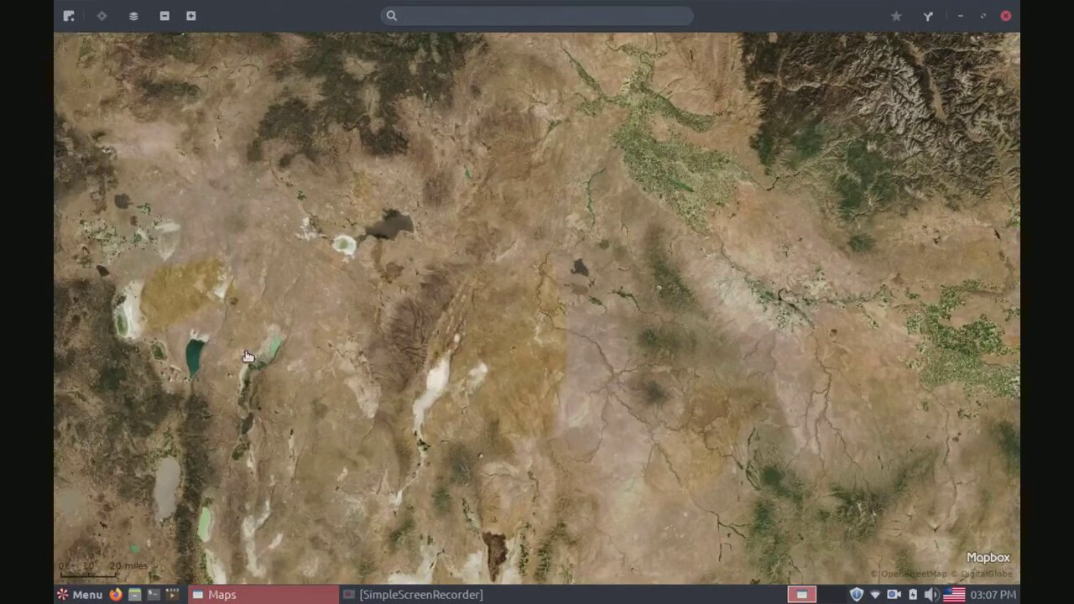
pyautogui.moveTo(248, 357); pyautogui.dragTo(726, 111)
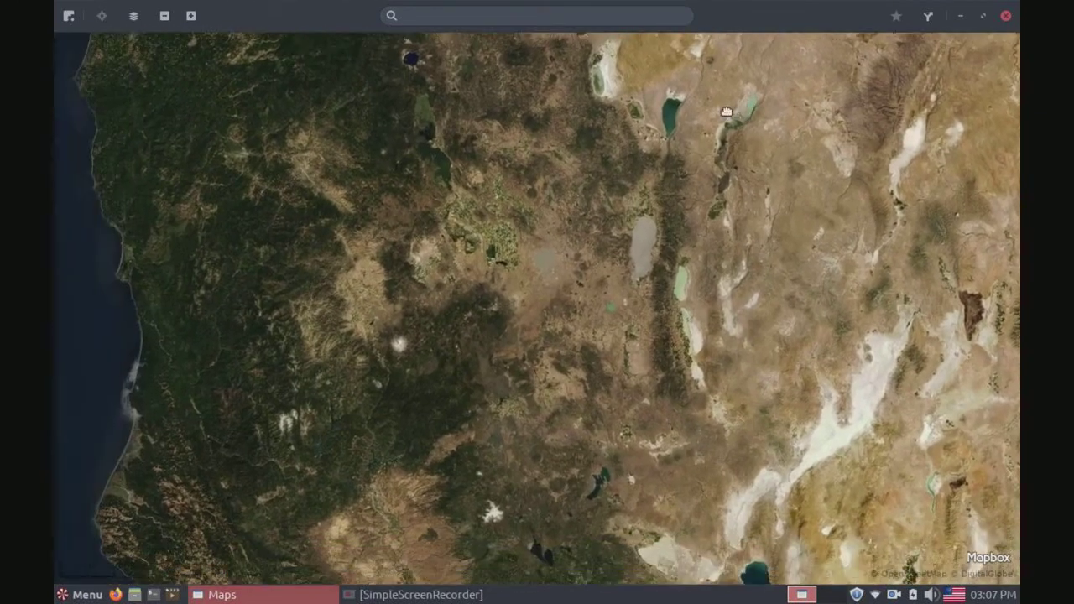
# Set the Oregon high-desert lake as the route start and pan to the Pacific coast
pyautogui.rightClick(674, 115)
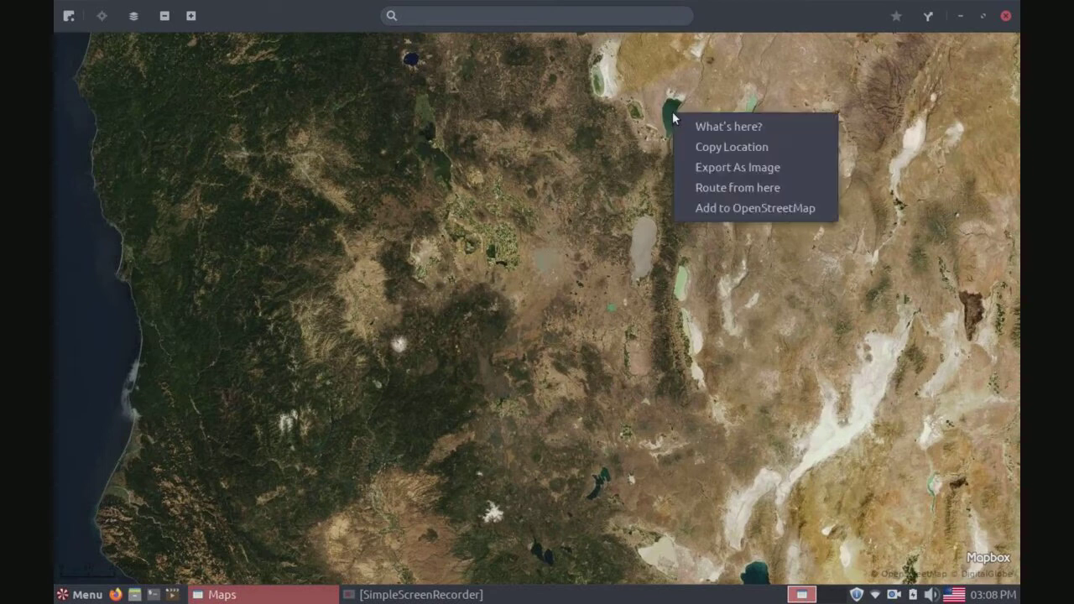
pyautogui.click(722, 188)
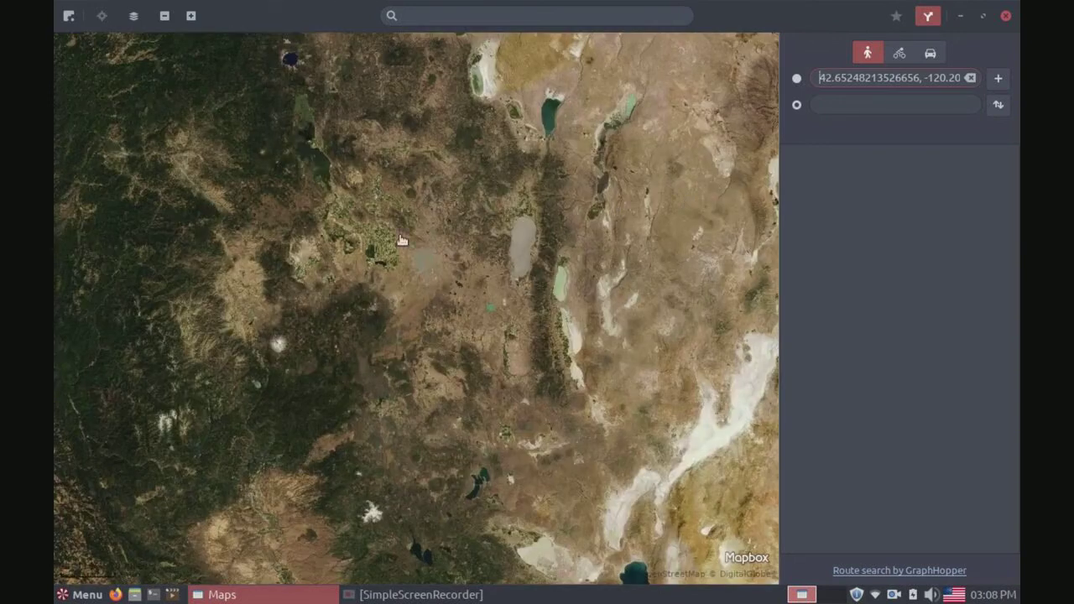
pyautogui.moveTo(307, 268); pyautogui.dragTo(377, 266)
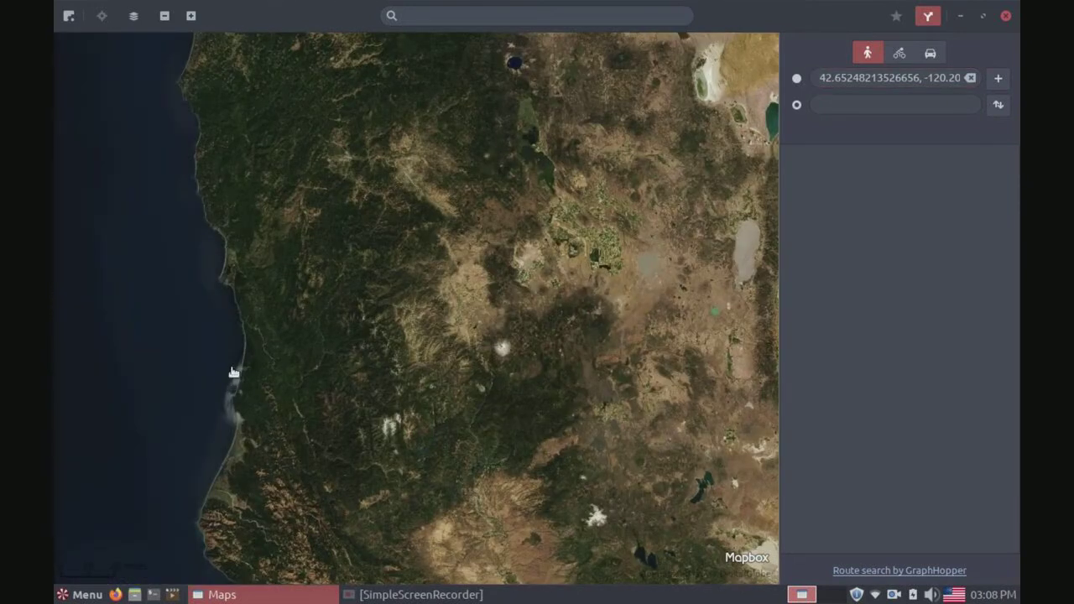
pyautogui.rightClick(223, 287)
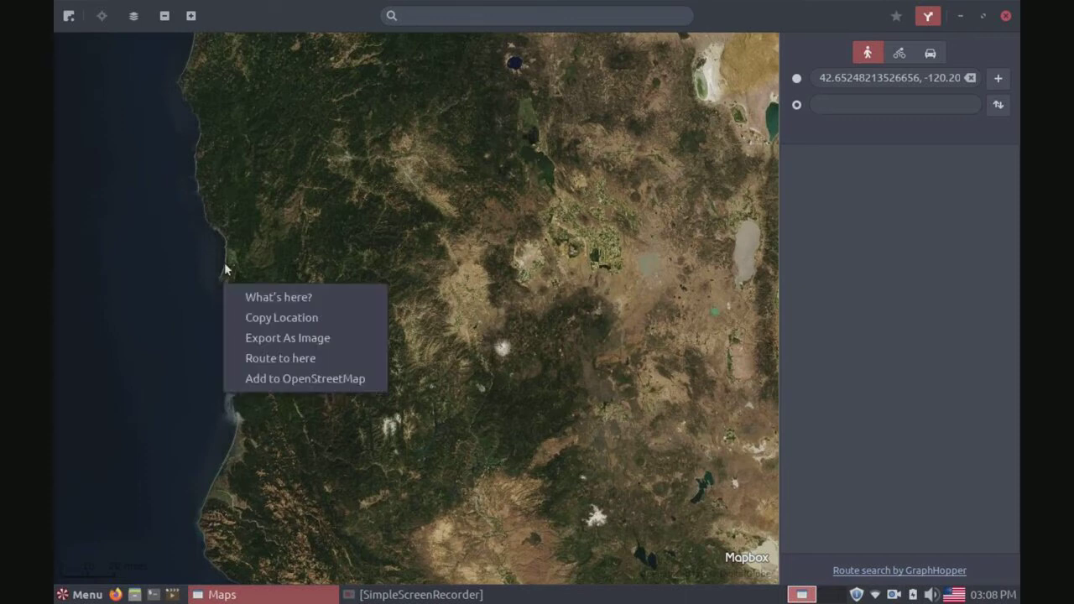
pyautogui.click(228, 262)
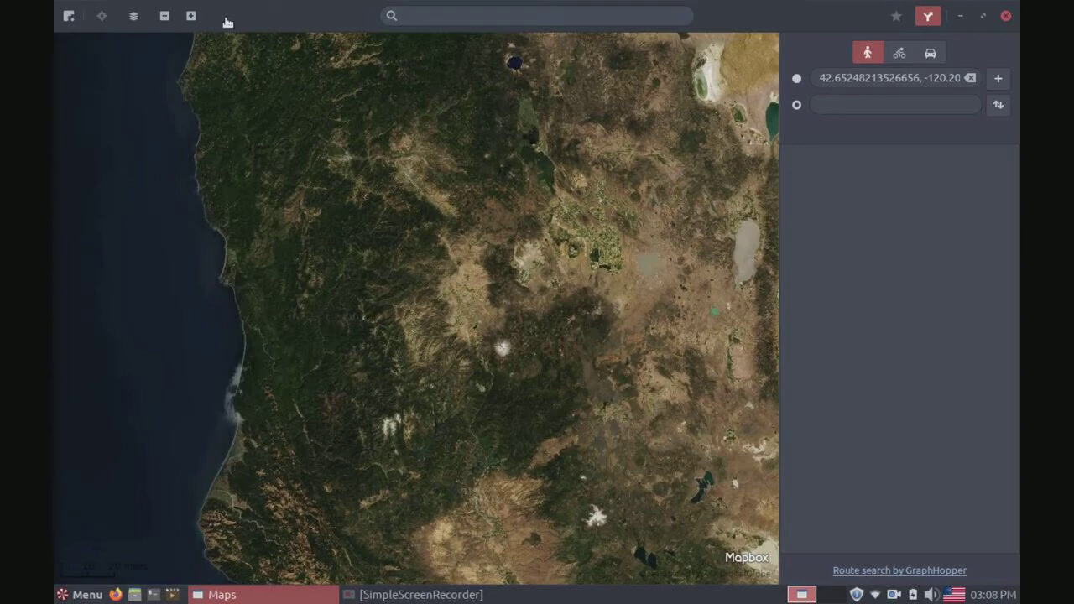
# Zoom out to the full map extent, then back in to the Shasta region
pyautogui.click(165, 16)
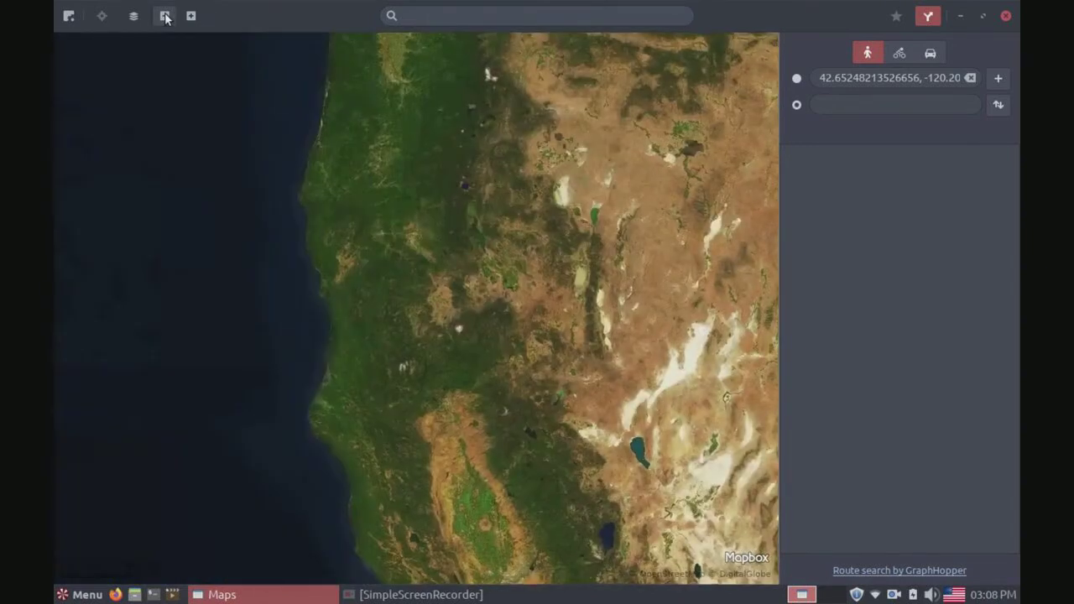
pyautogui.click(165, 16)
pyautogui.click(165, 16)
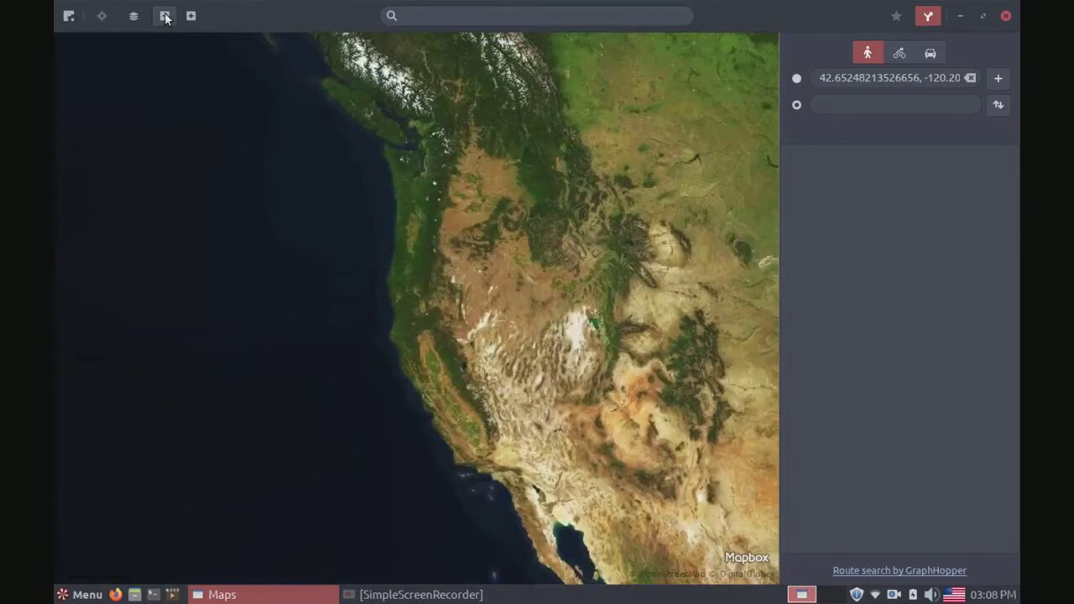
pyautogui.click(165, 16)
pyautogui.click(165, 16)
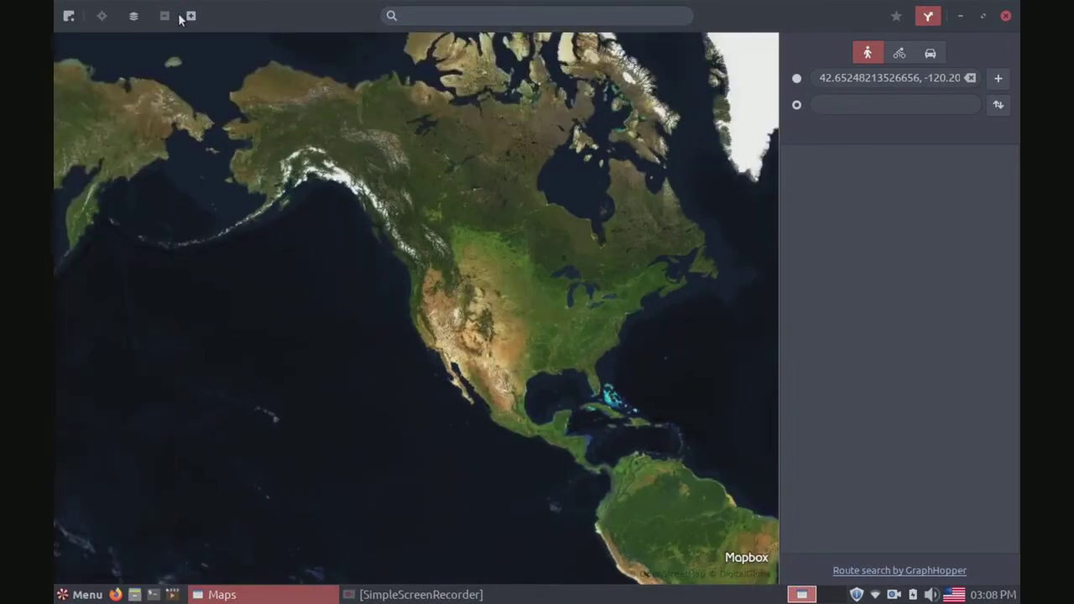
pyautogui.click(191, 16)
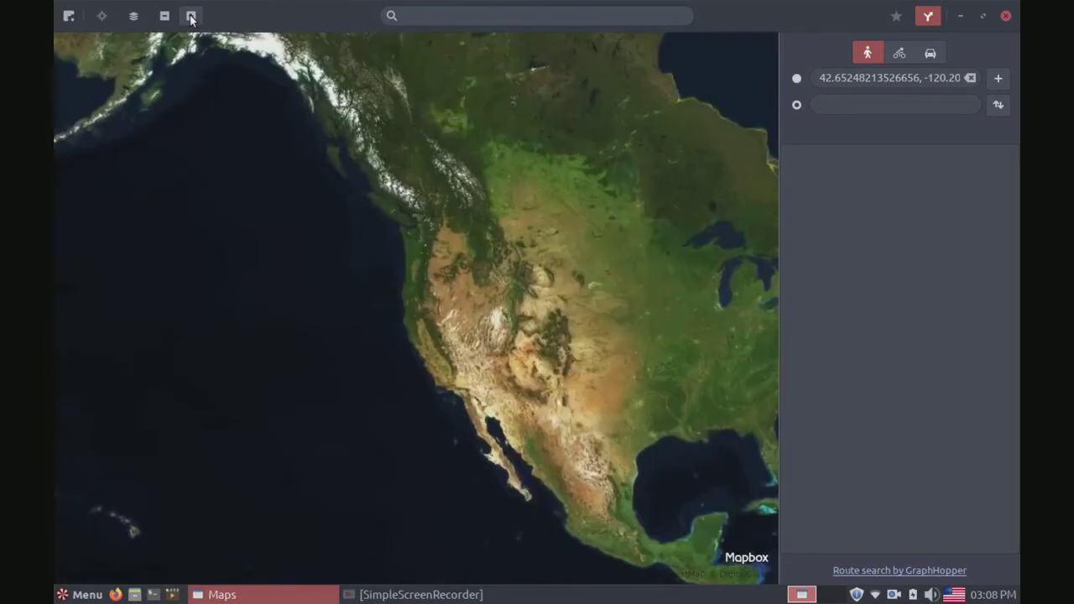
pyautogui.click(191, 16)
pyautogui.click(191, 16)
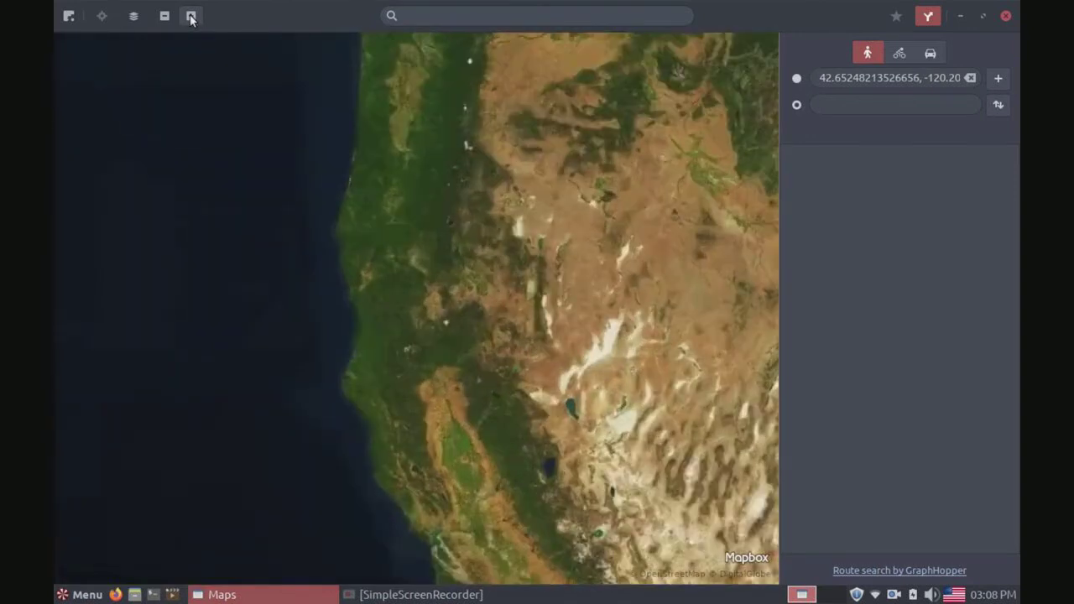
pyautogui.click(191, 16)
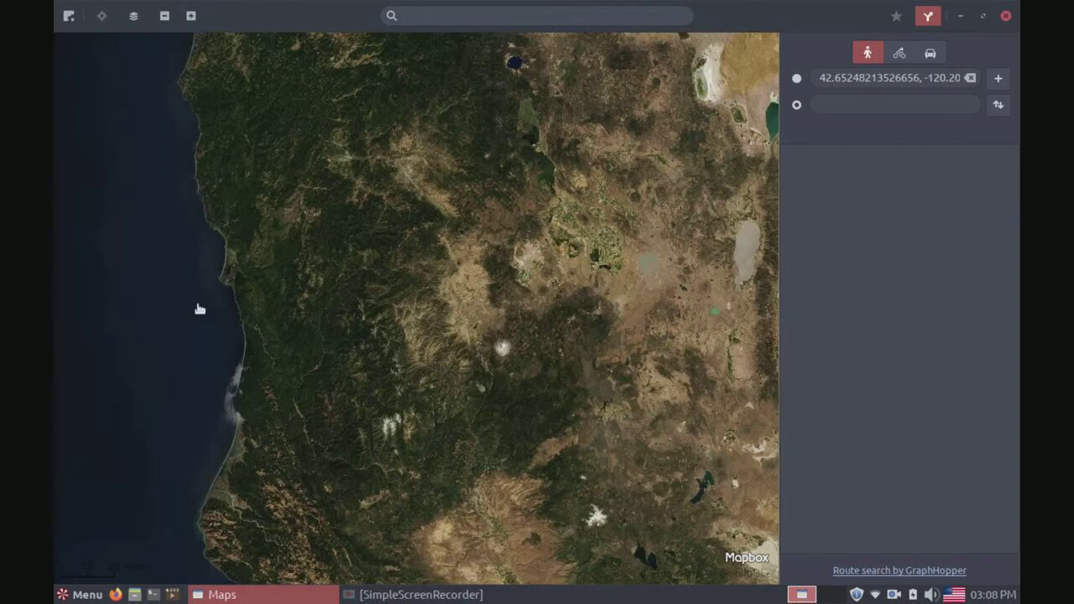
# Set the Pacific coast point as the destination, producing a 313.9 mi walking route
pyautogui.rightClick(224, 284)
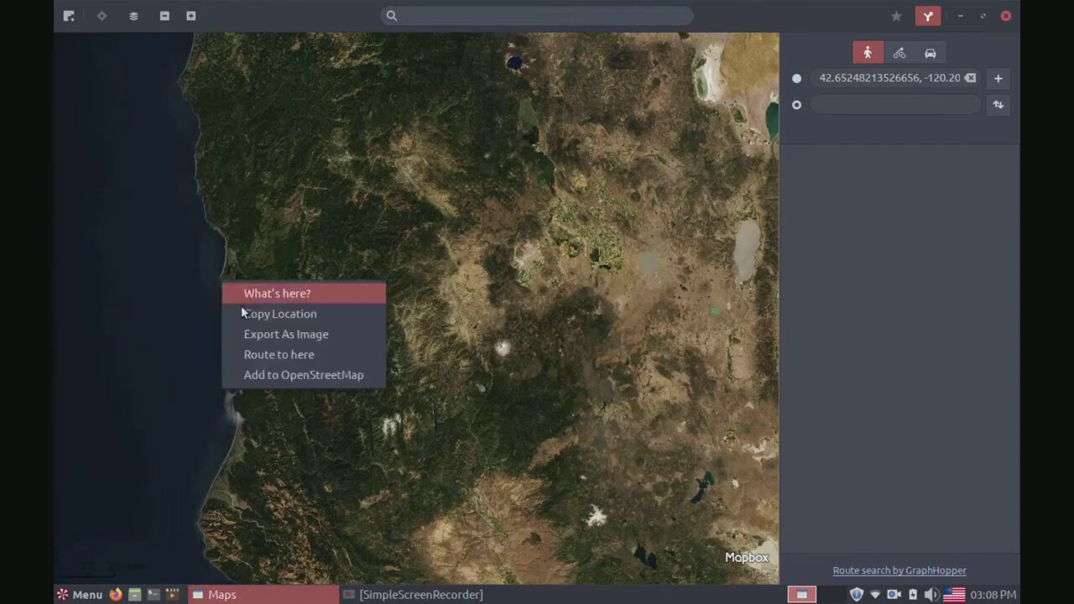
pyautogui.click(249, 355)
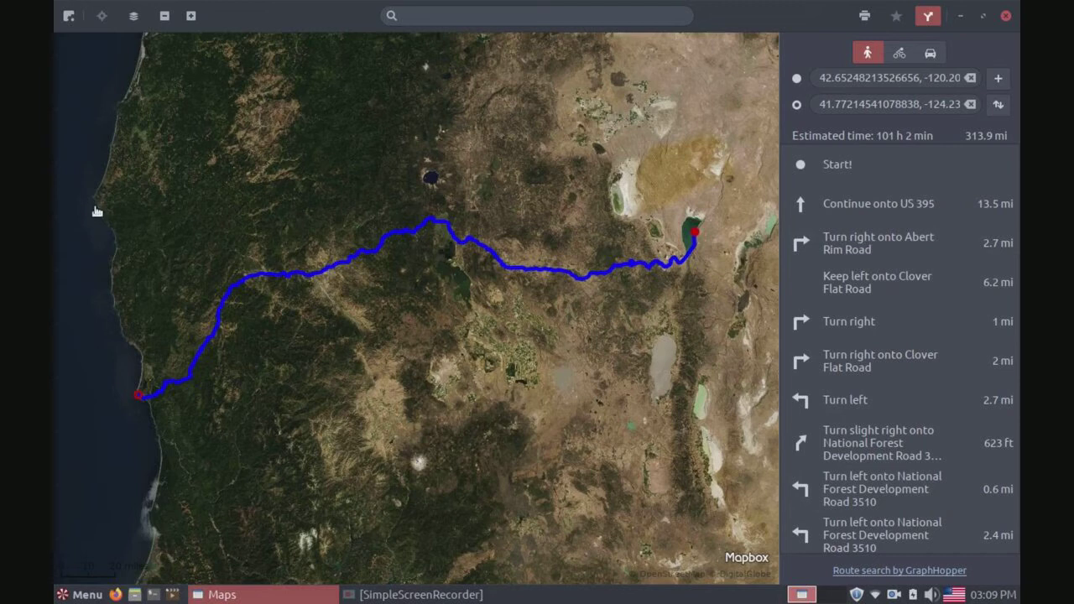
# Show the Start! direction, which leads onto US 395 for 13.5 mi
pyautogui.click(70, 19)
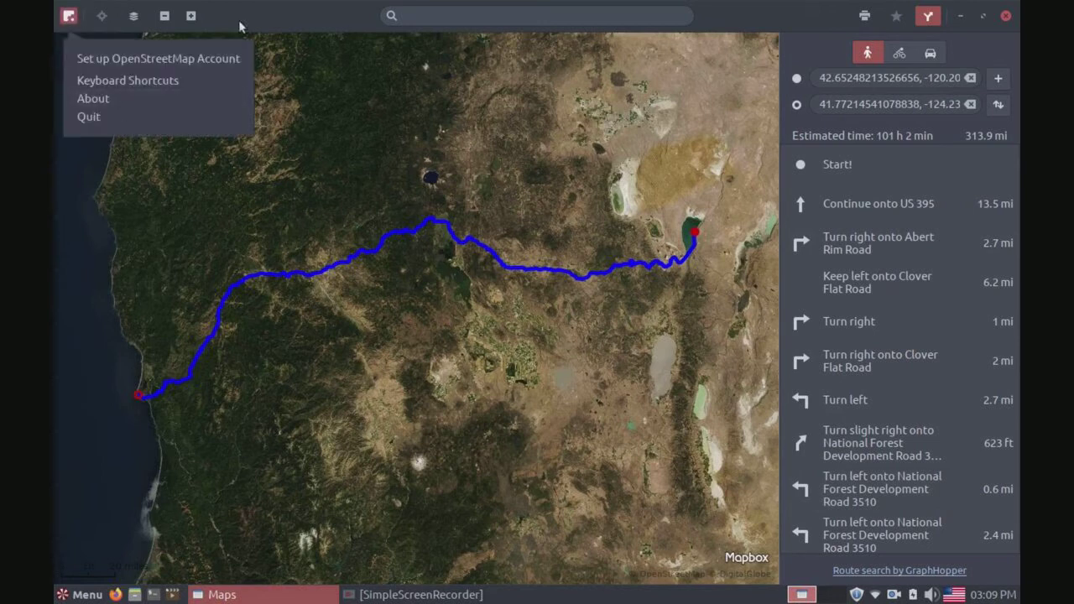
pyautogui.click(310, 6)
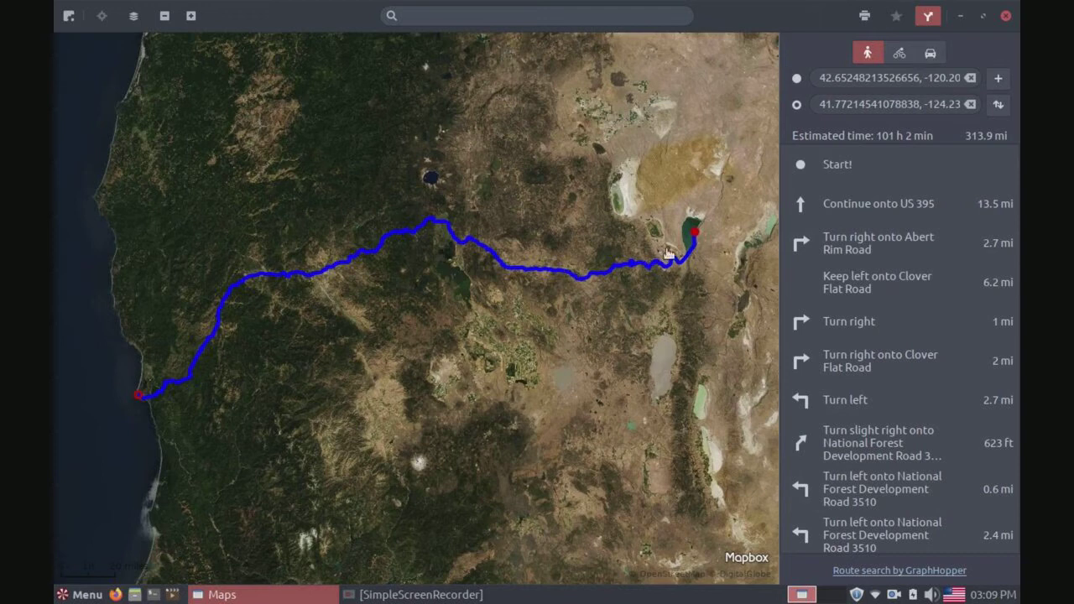
pyautogui.click(875, 173)
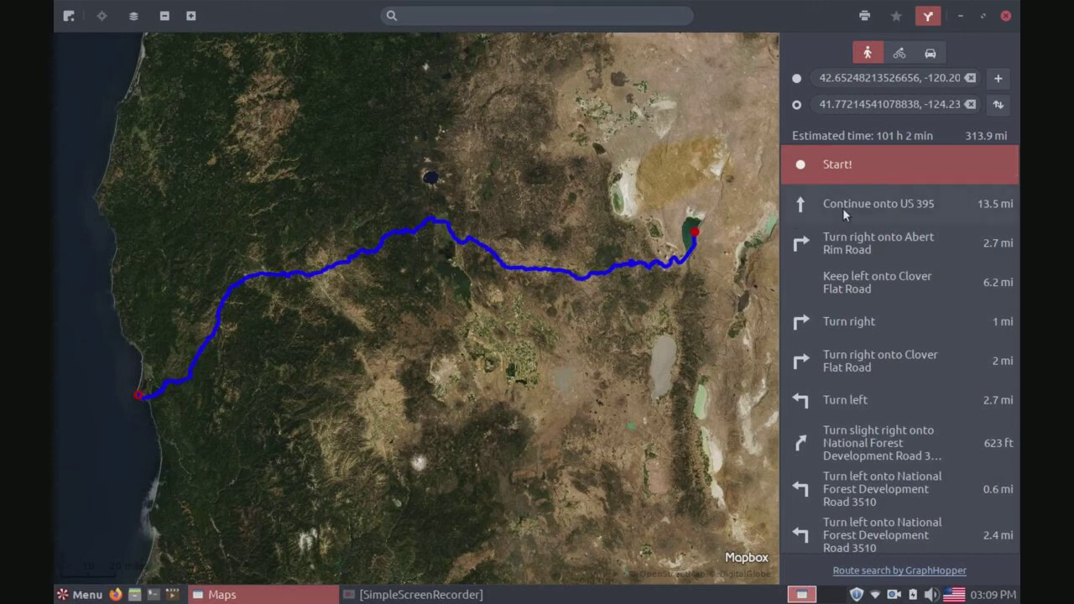
# View each turn from US 395 via Abert Rim and Clover Flat Roads to Forest Road 3510
pyautogui.click(904, 203)
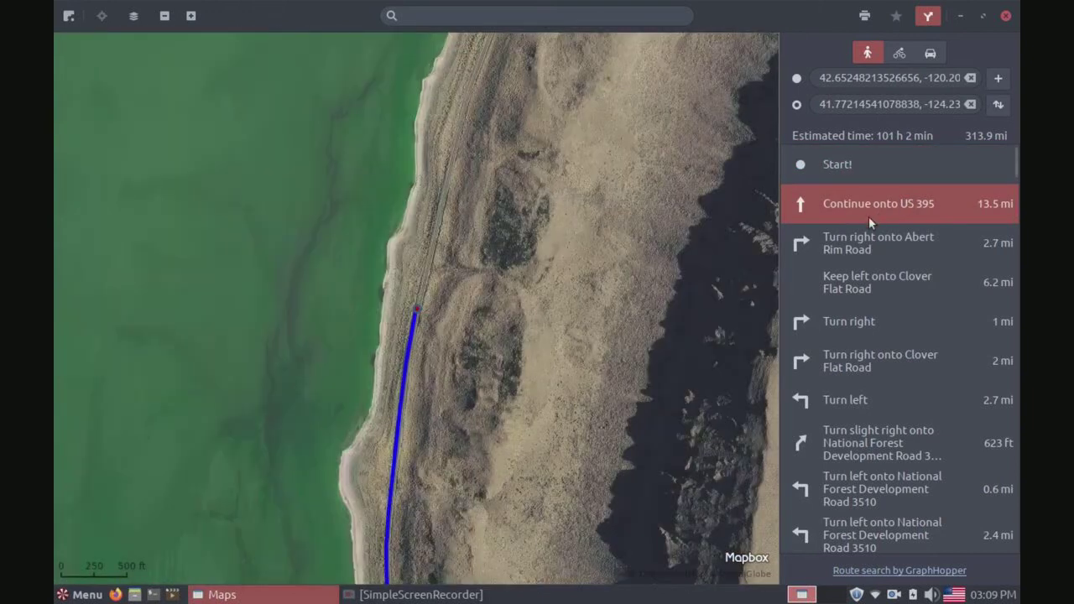
pyautogui.click(870, 243)
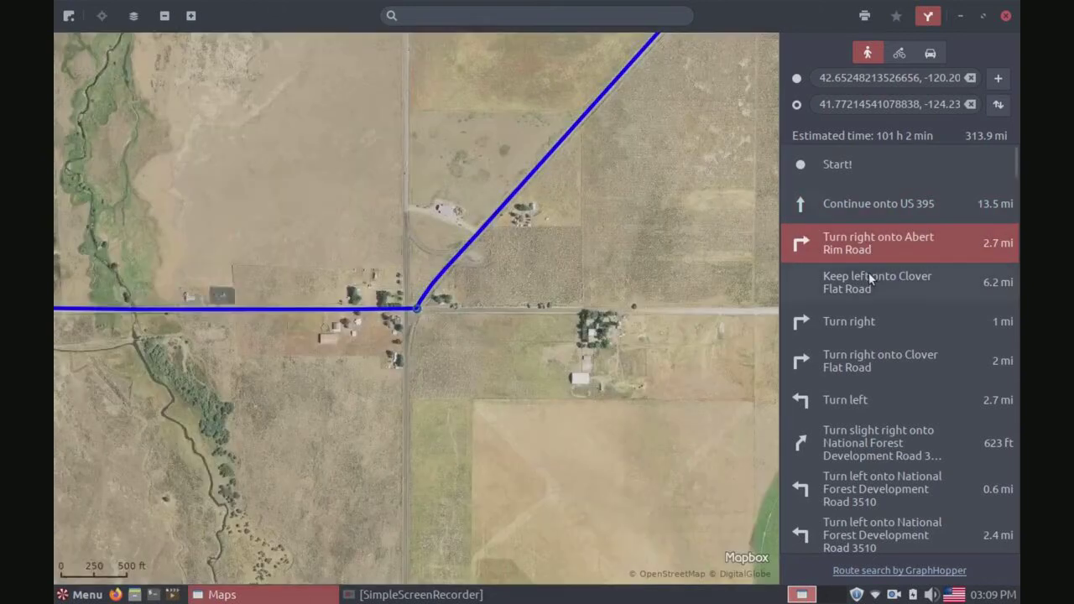
pyautogui.click(870, 277)
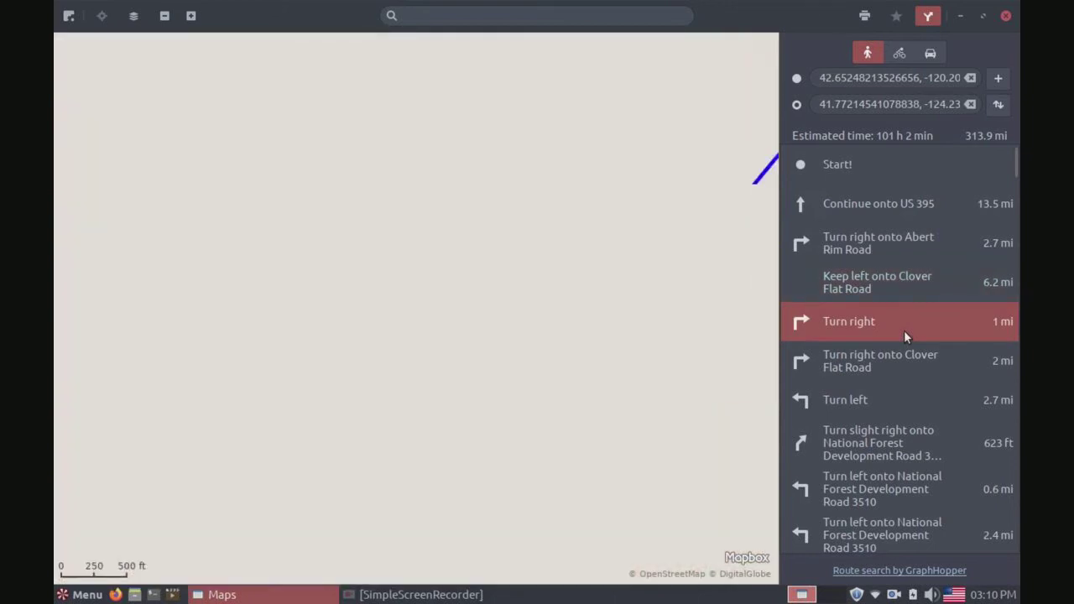
pyautogui.click(889, 355)
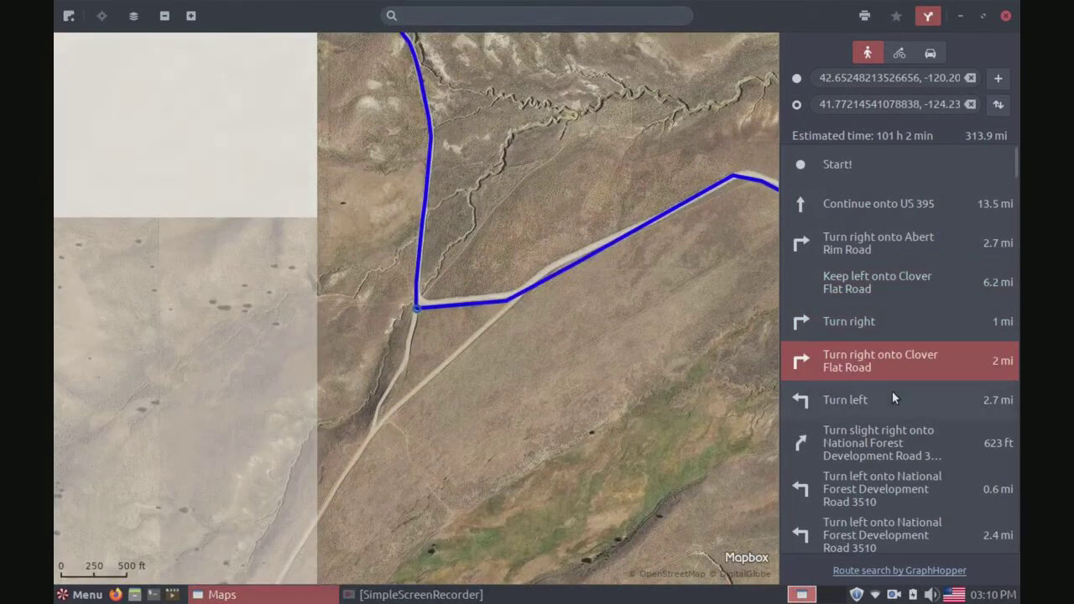
pyautogui.click(892, 391)
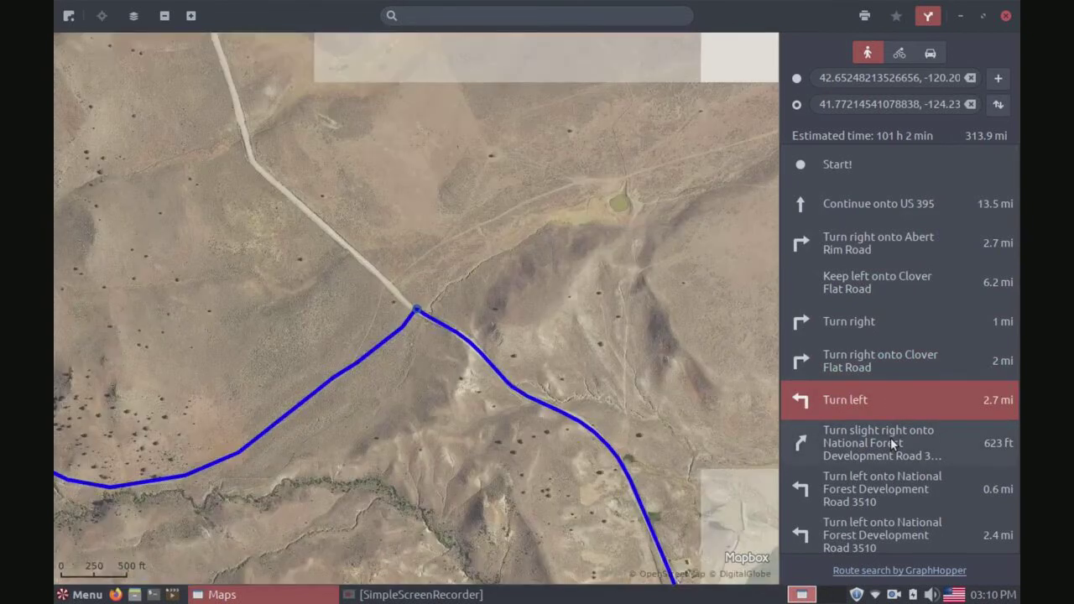
pyautogui.click(890, 438)
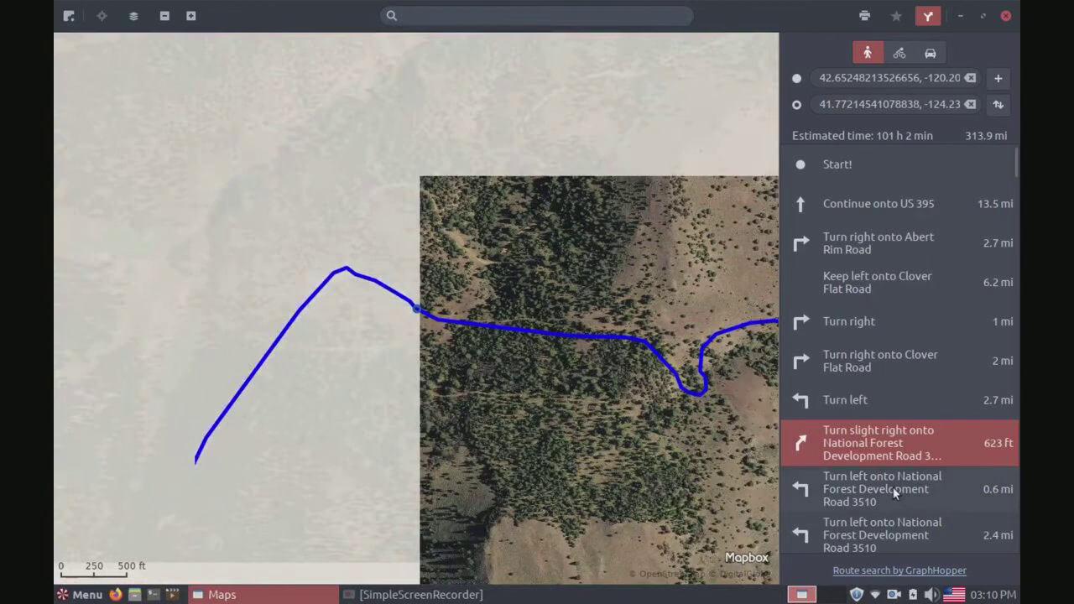
pyautogui.click(893, 491)
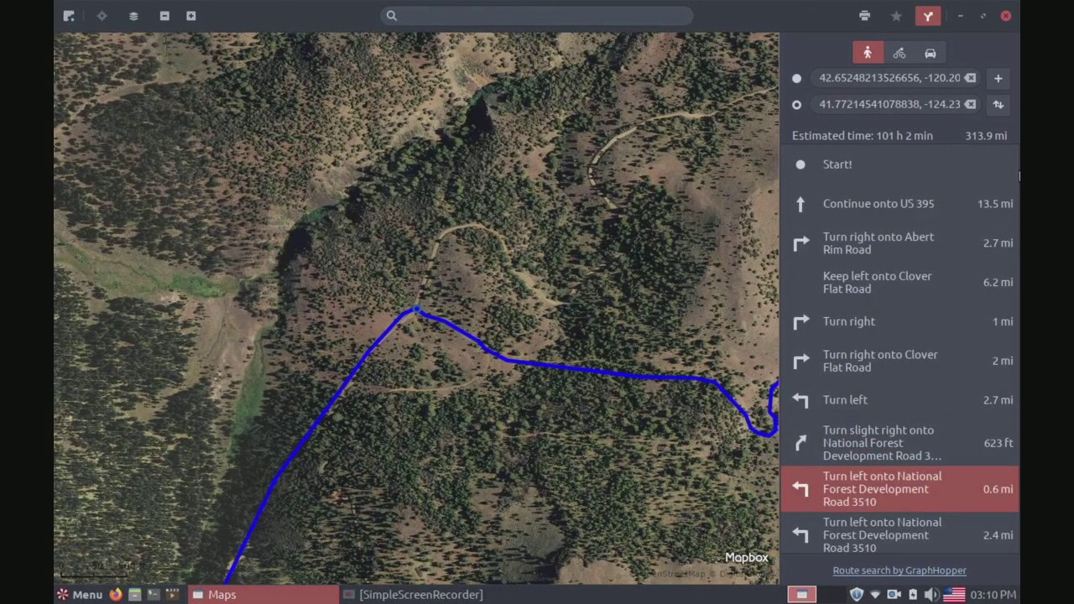
pyautogui.moveTo(1018, 166); pyautogui.dragTo(1019, 483)
pyautogui.scroll(15, 1019, 483)
# Clear the route's destination and starting point
pyautogui.rightClick(175, 122)
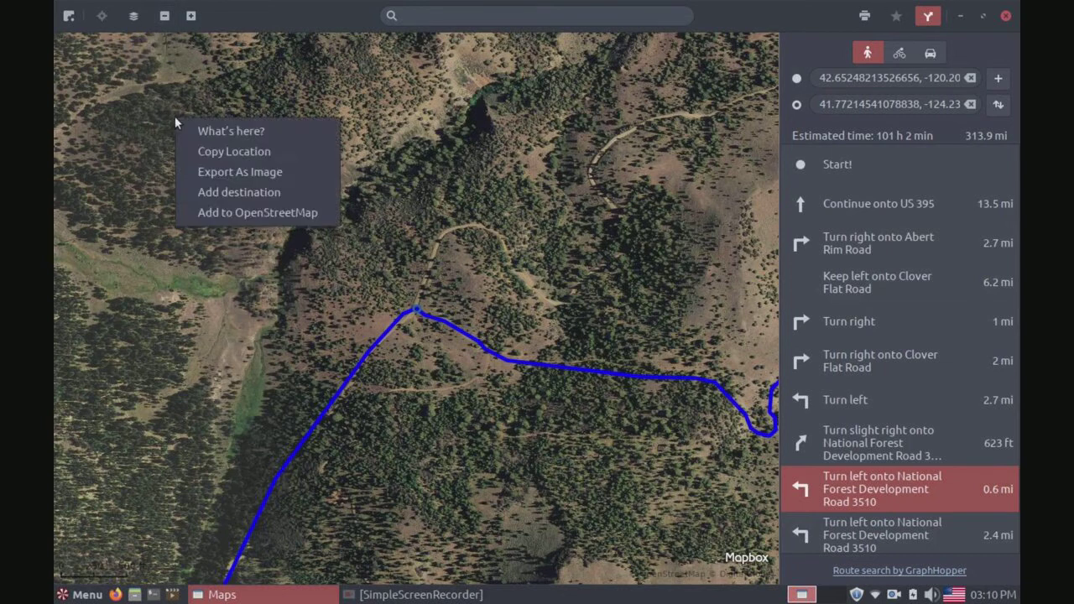
pyautogui.click(565, 156)
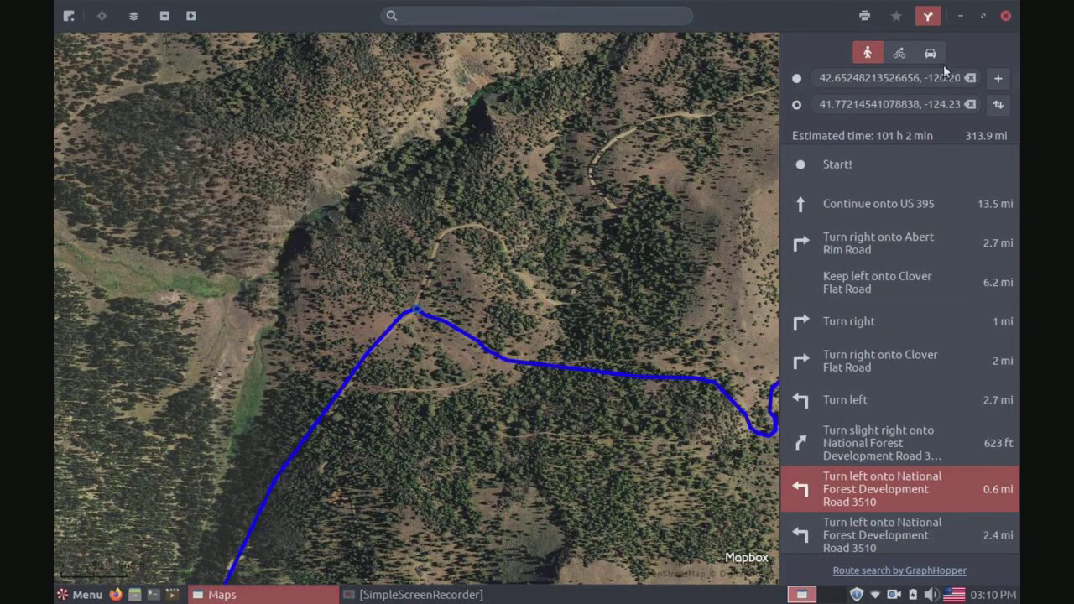
pyautogui.click(932, 20)
pyautogui.click(932, 19)
pyautogui.click(970, 104)
pyautogui.click(971, 79)
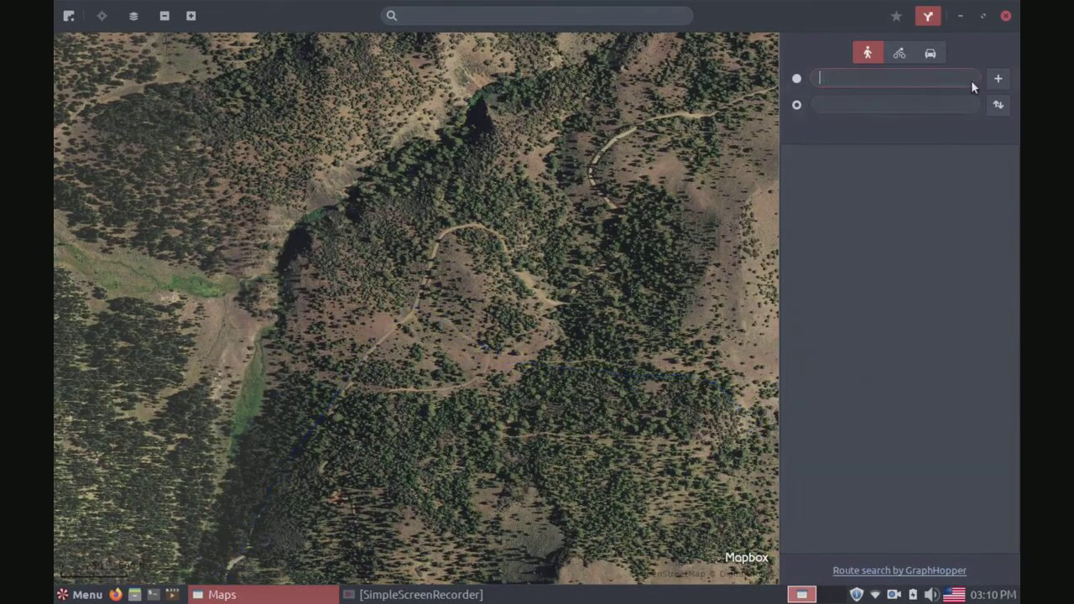
# Close the routing panel so the satellite map fills the window
pyautogui.rightClick(686, 63)
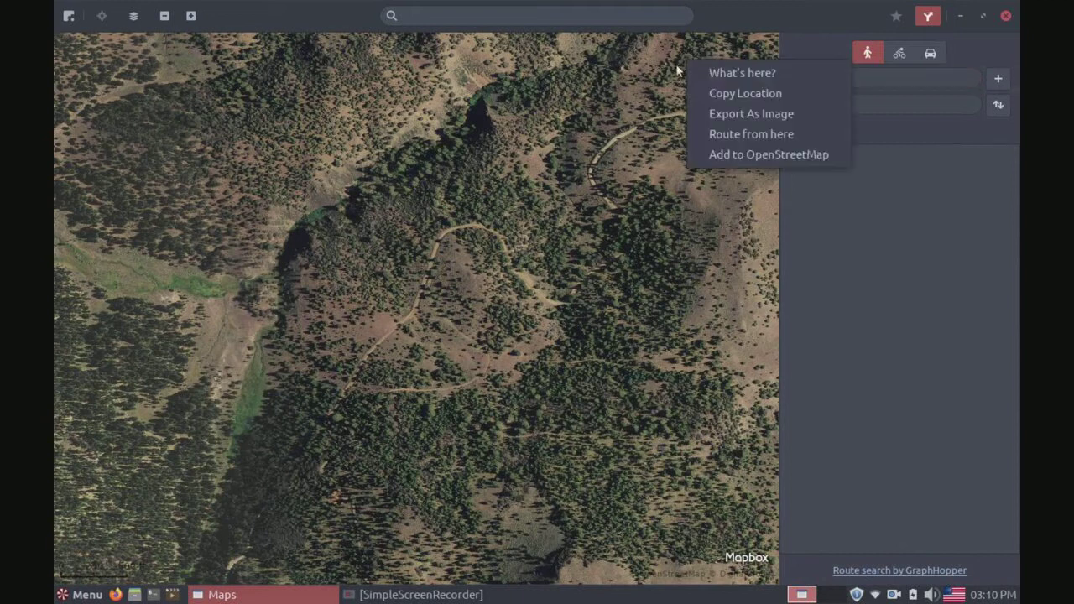
pyautogui.click(648, 82)
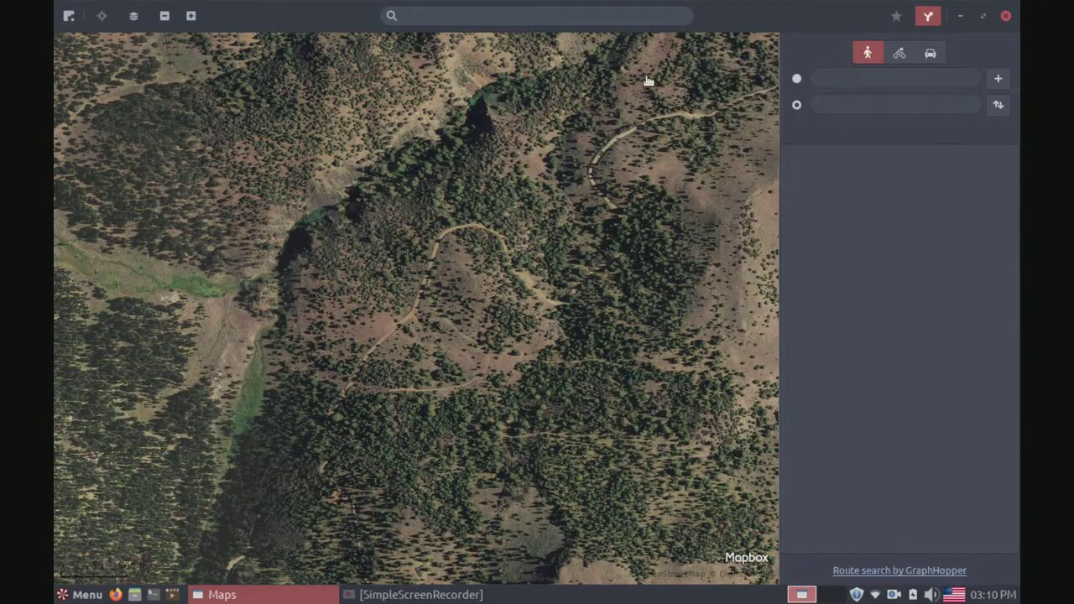
pyautogui.click(930, 22)
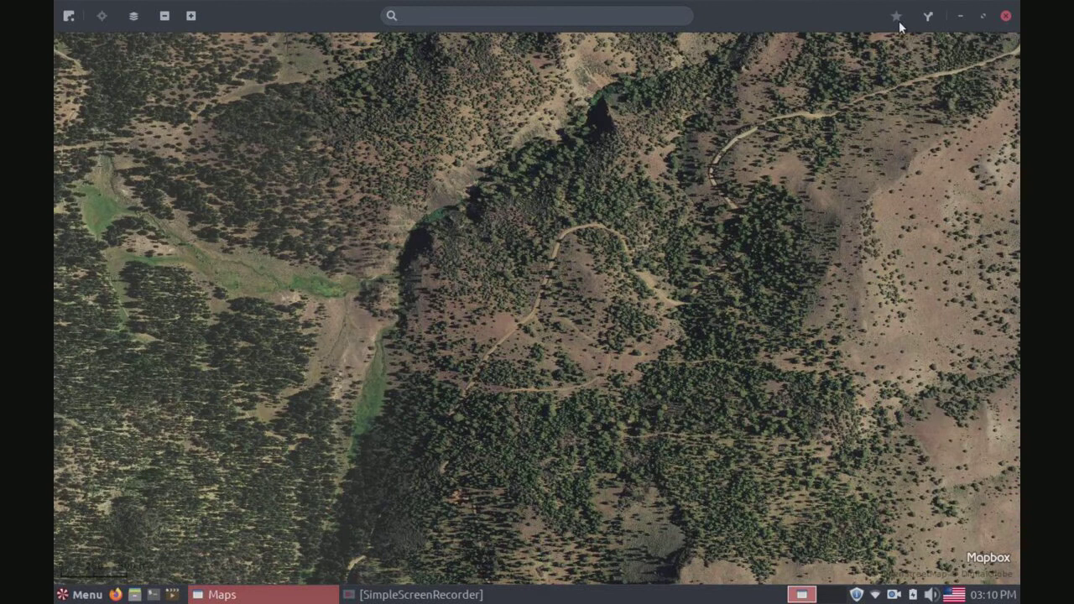
pyautogui.rightClick(587, 120)
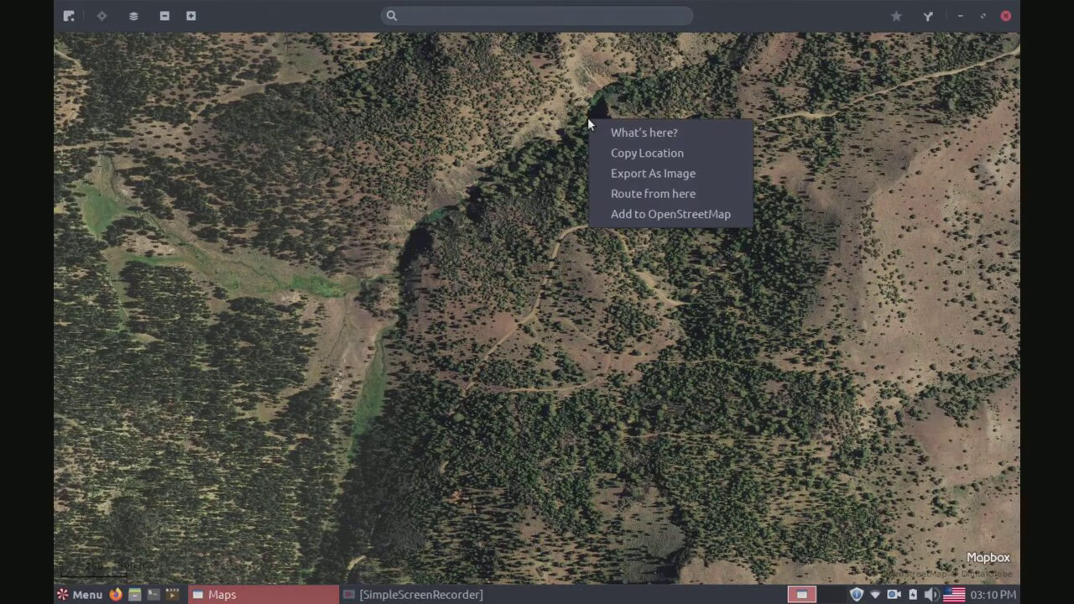
# Dismiss the location options and restore, then re-maximize, the Maps window
pyautogui.rightClick(253, 123)
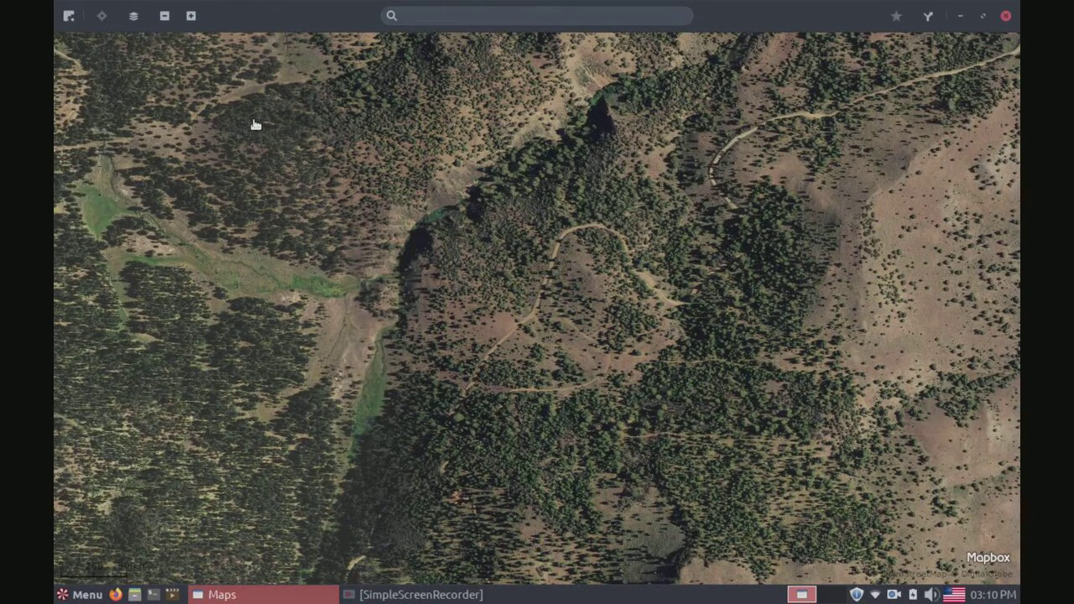
pyautogui.rightClick(253, 122)
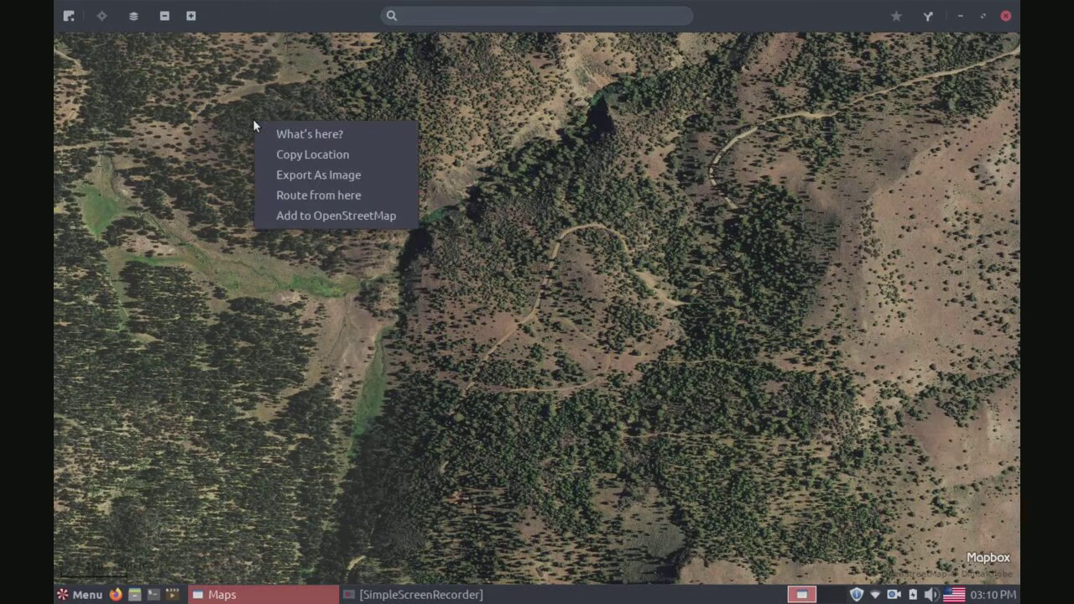
pyautogui.click(618, 370)
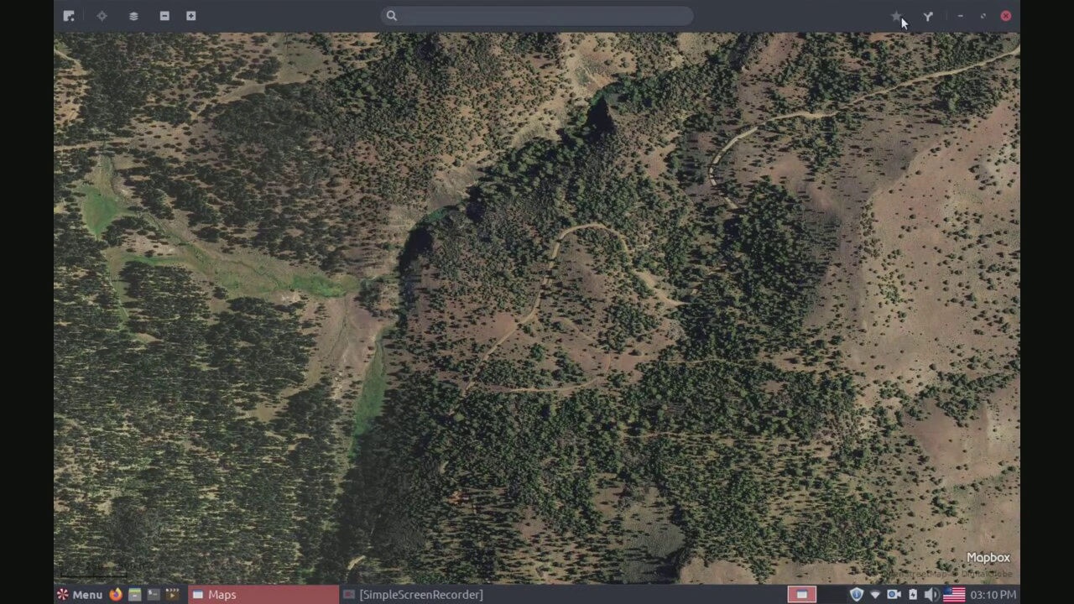
pyautogui.moveTo(900, 16); pyautogui.dragTo(920, 79)
pyautogui.click(906, 90)
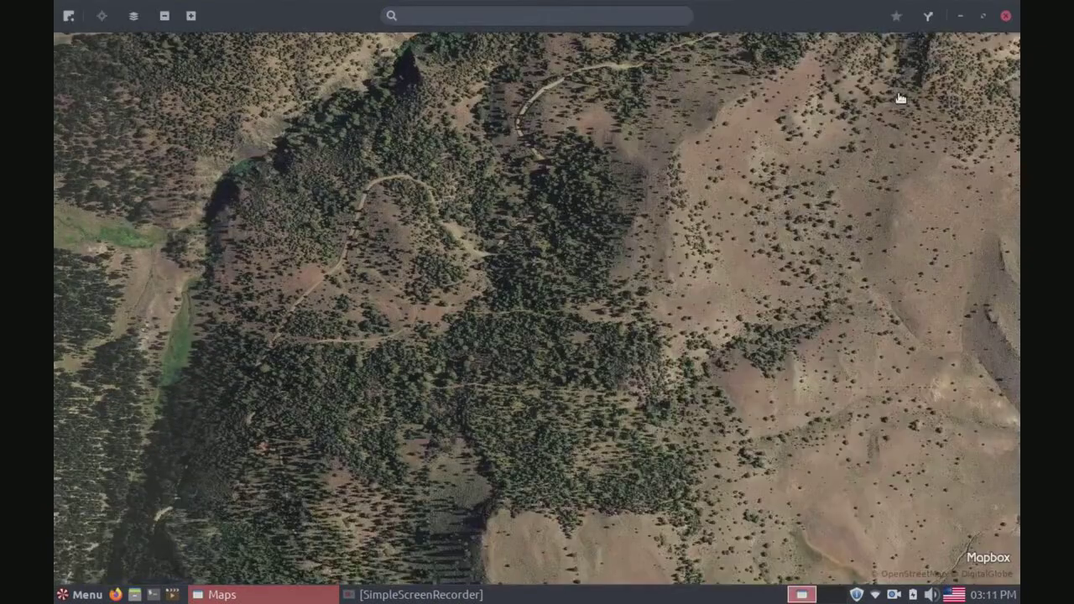
# Zoom out to the whole world centered on the Atlantic, with location options over western North America
pyautogui.click(165, 15)
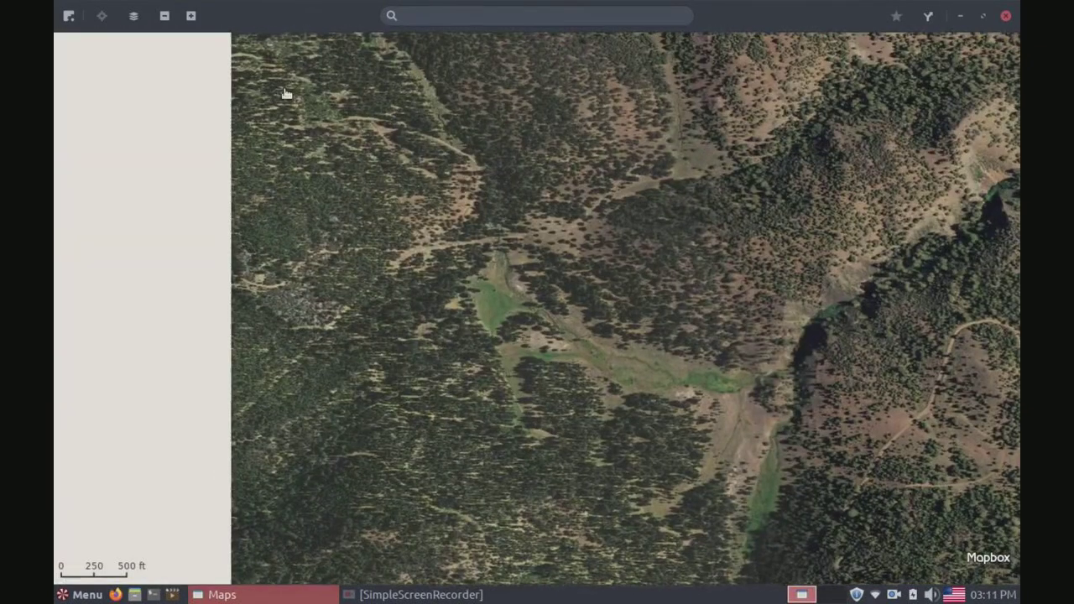
pyautogui.click(163, 15)
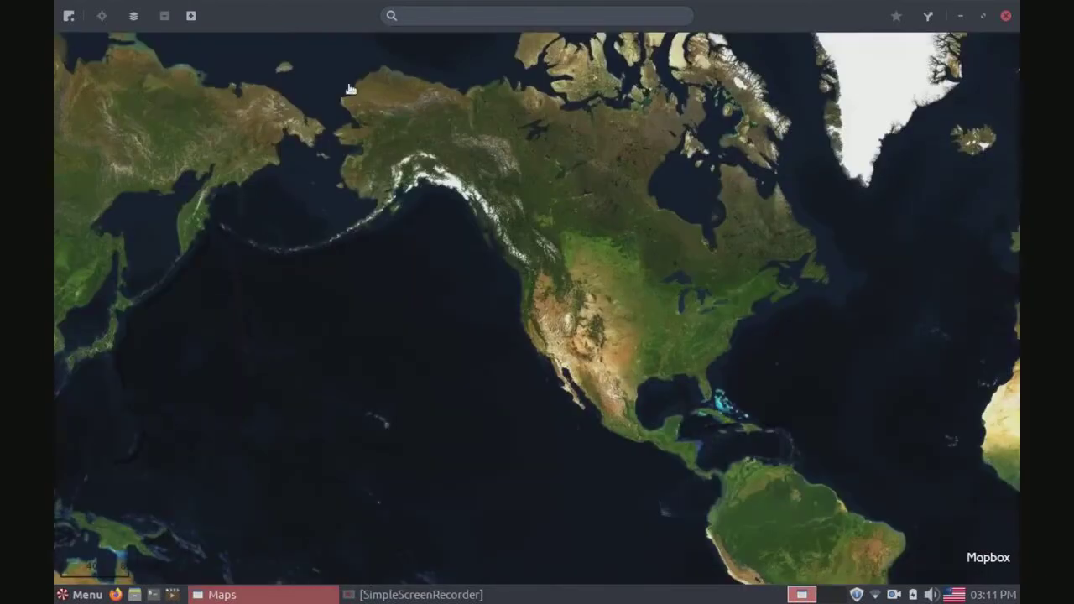
pyautogui.moveTo(377, 175); pyautogui.dragTo(114, 136)
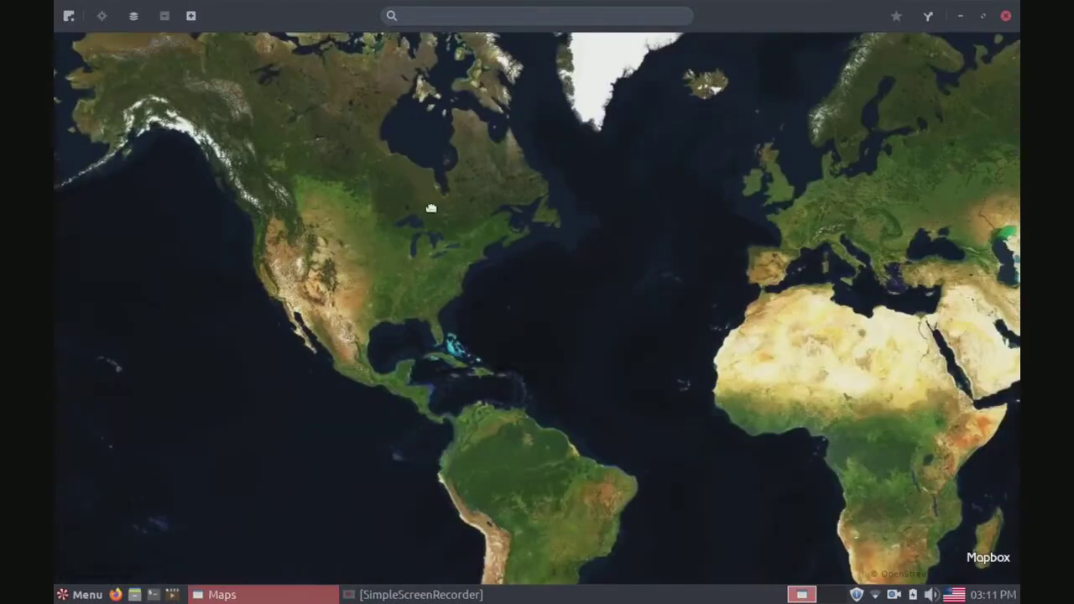
pyautogui.moveTo(432, 209); pyautogui.dragTo(360, 187)
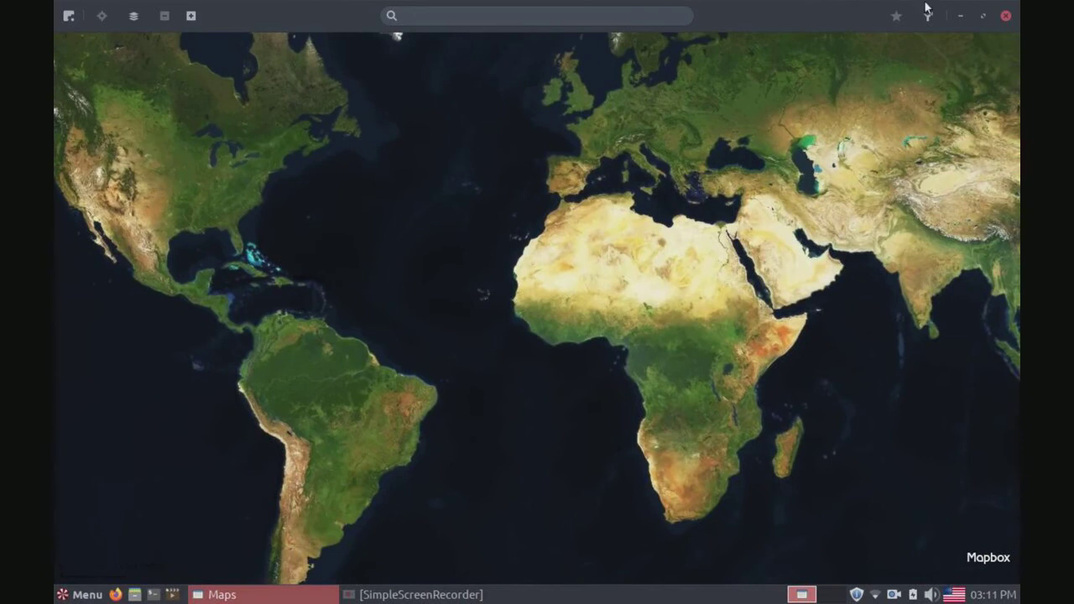
pyautogui.rightClick(145, 146)
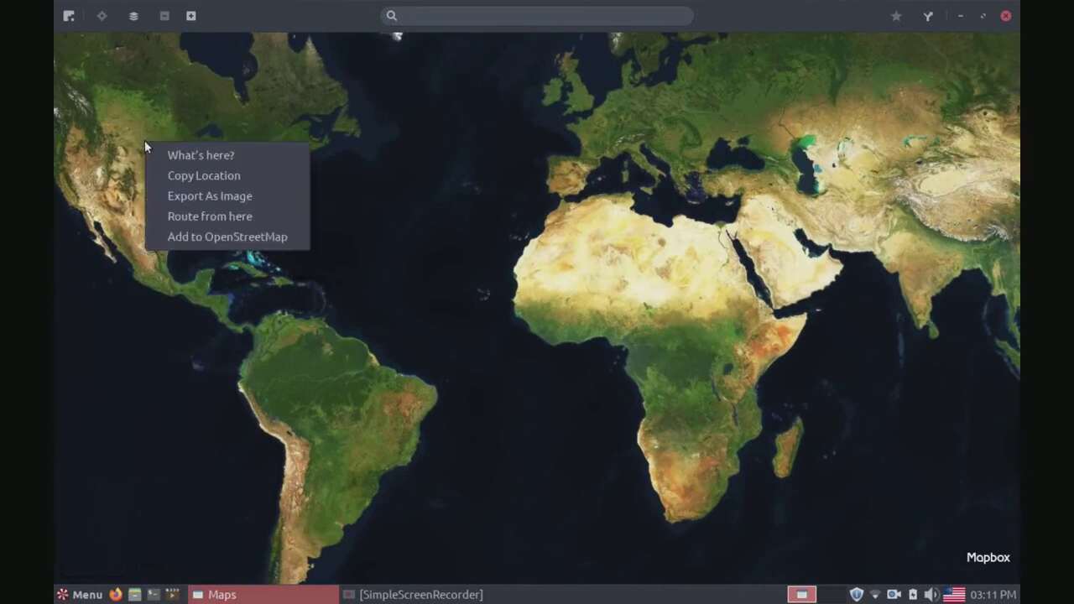
# Start a route from western North America and try central Africa as the destination
pyautogui.click(192, 220)
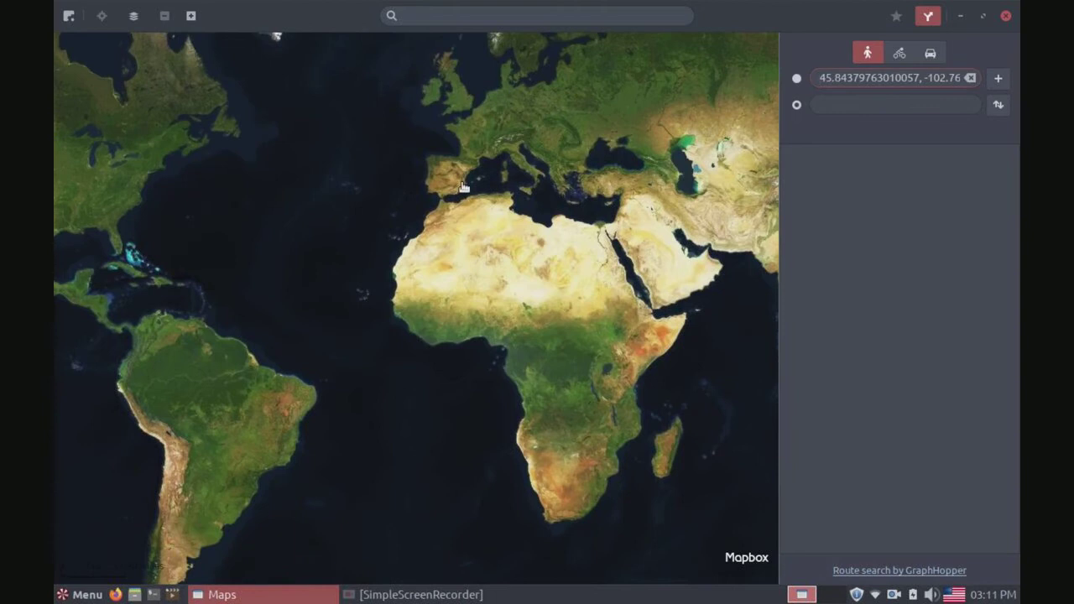
pyautogui.rightClick(560, 348)
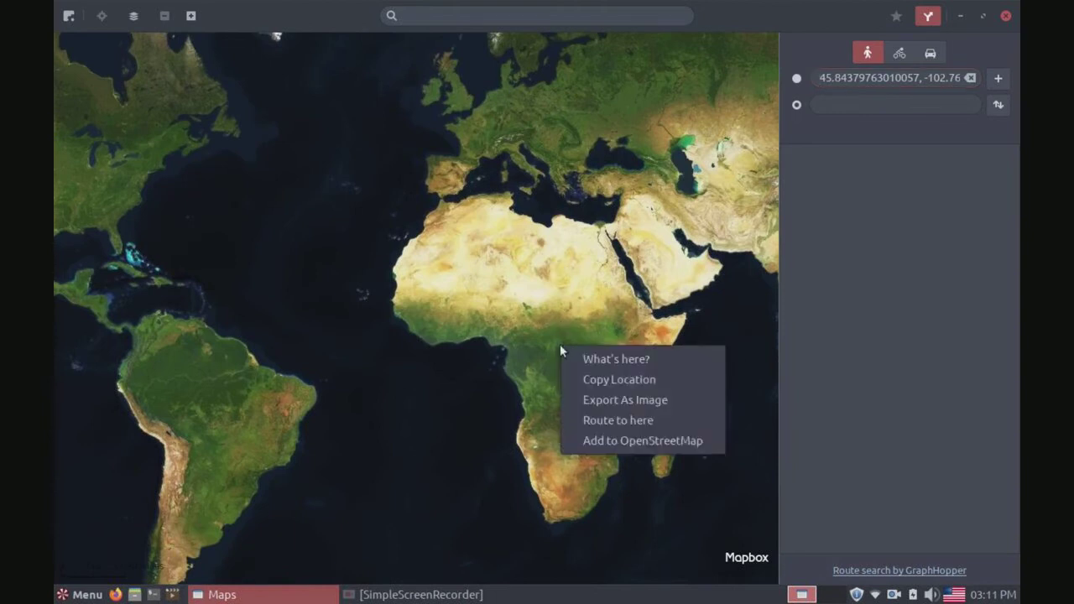
pyautogui.click(642, 439)
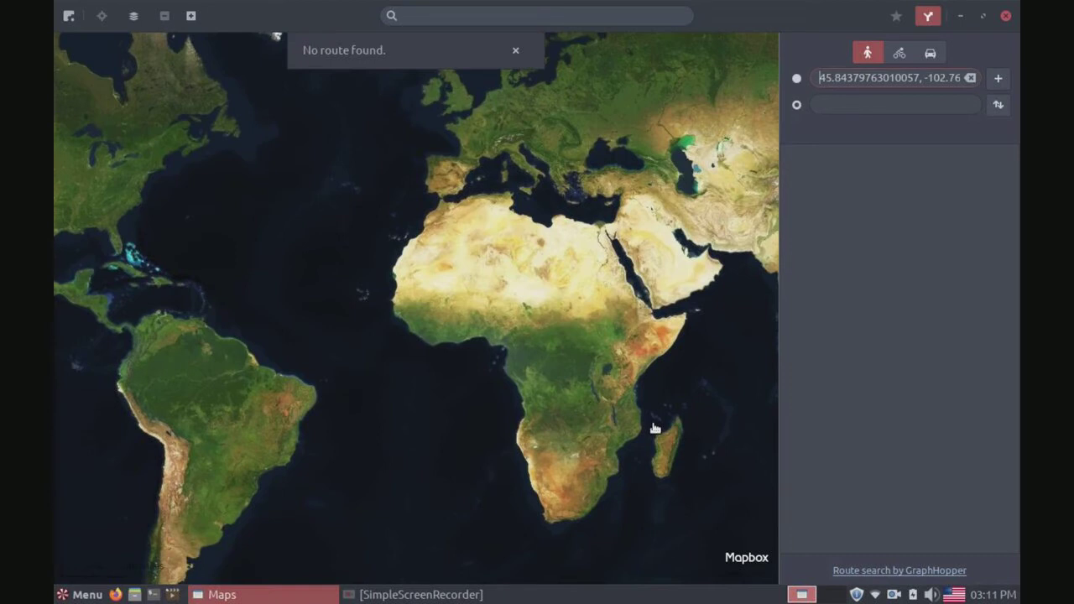
# Set a destination in the Americas, then clear both route fields
pyautogui.moveTo(249, 403); pyautogui.dragTo(511, 355)
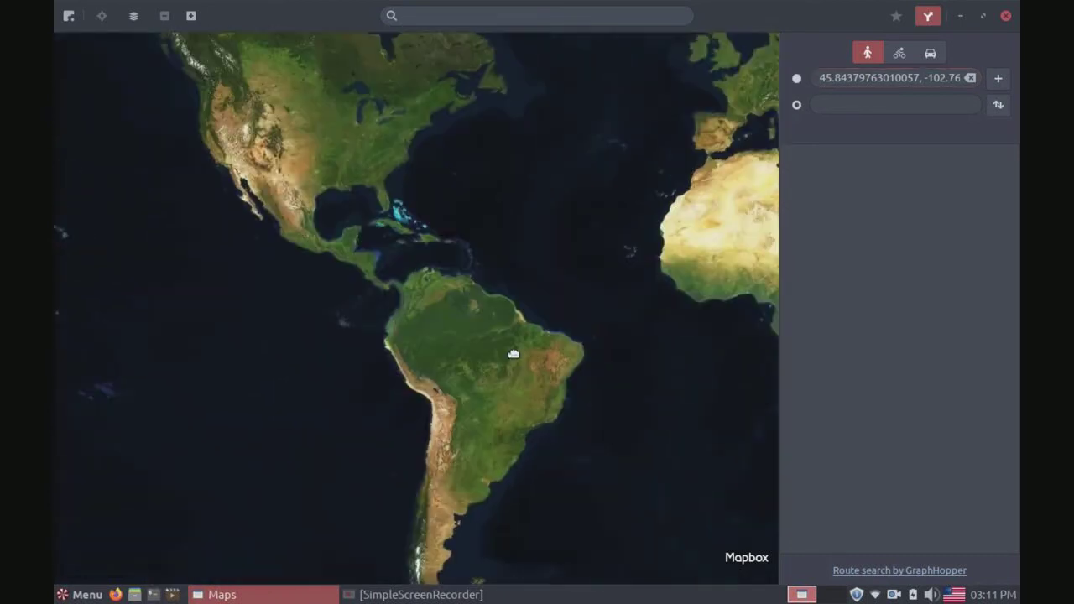
pyautogui.rightClick(380, 77)
pyautogui.click(429, 149)
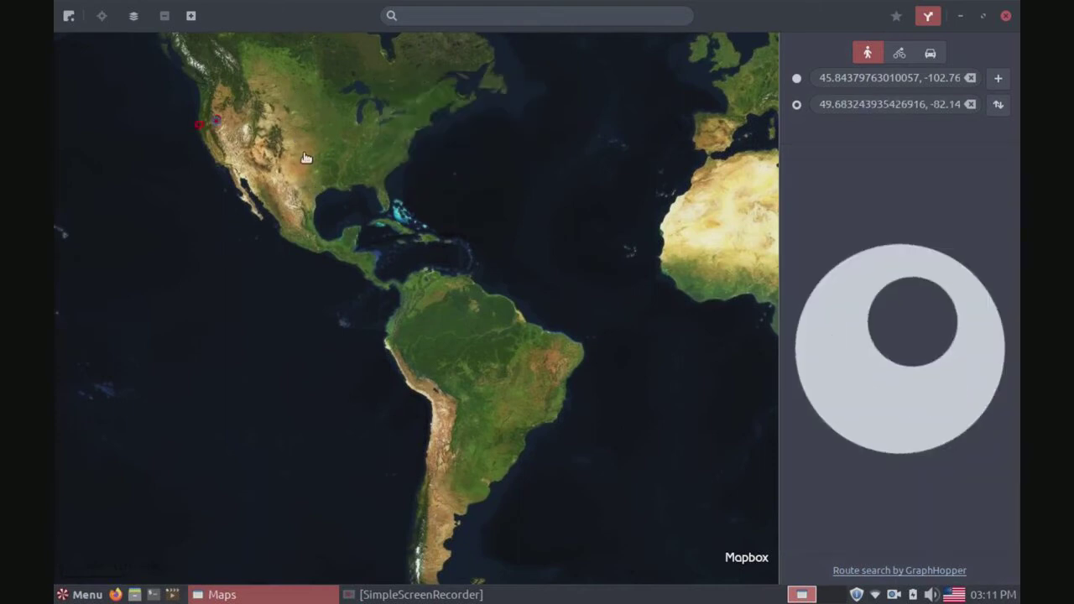
pyautogui.click(972, 85)
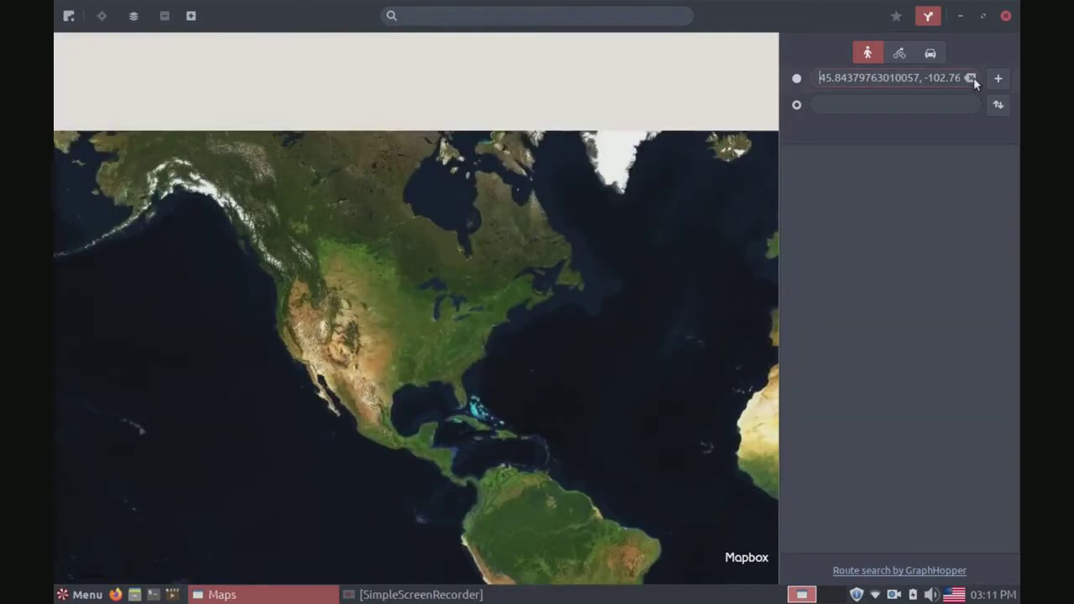
pyautogui.click(971, 77)
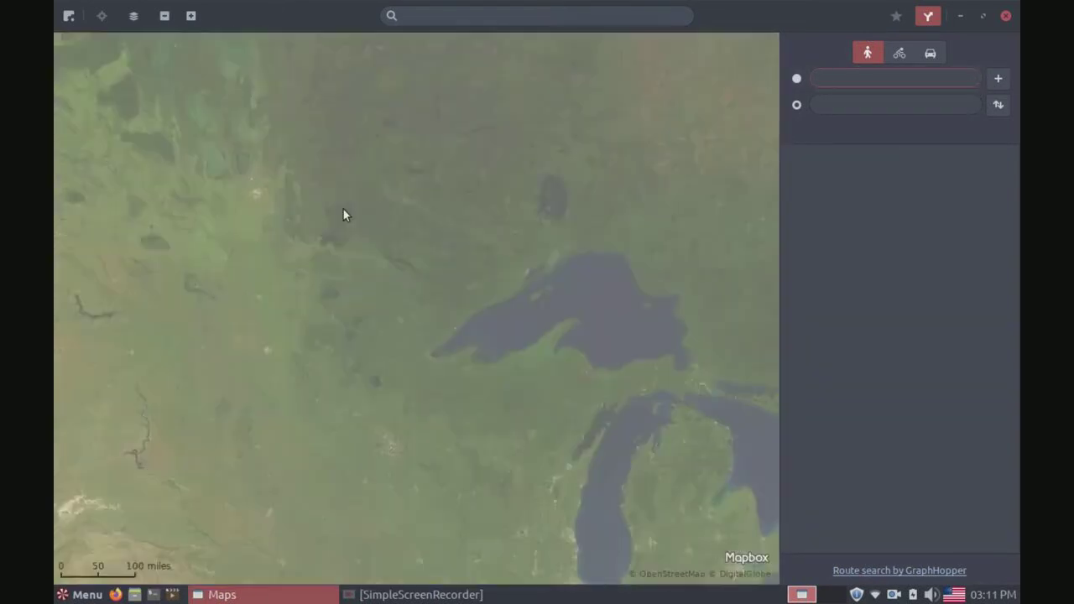
# Zoom out to all of North America and start a walking route in Alaska
pyautogui.rightClick(343, 215)
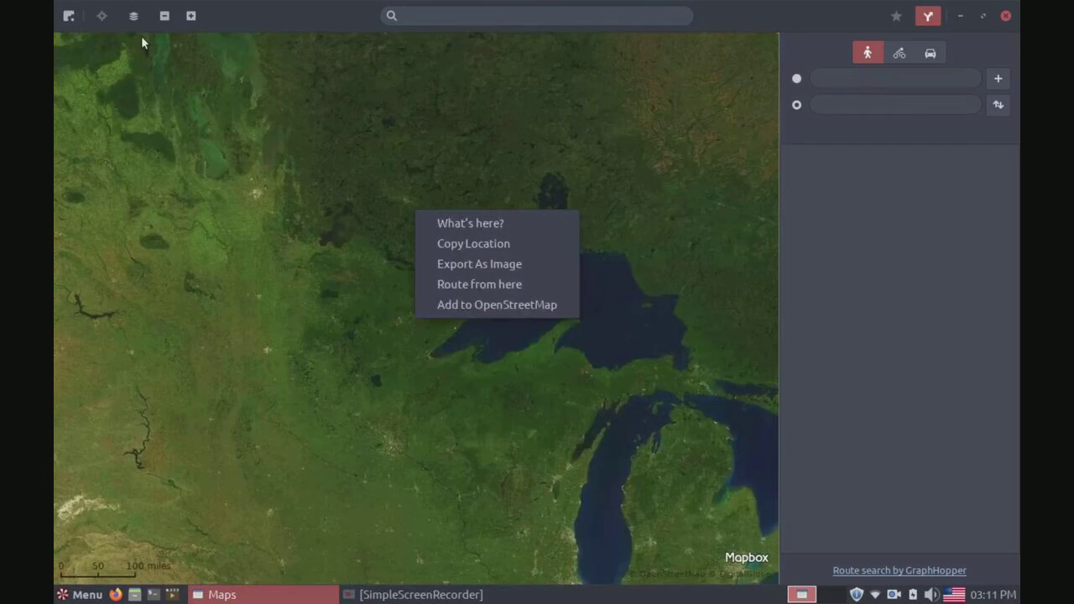
pyautogui.click(165, 16)
pyautogui.click(166, 16)
pyautogui.click(165, 16)
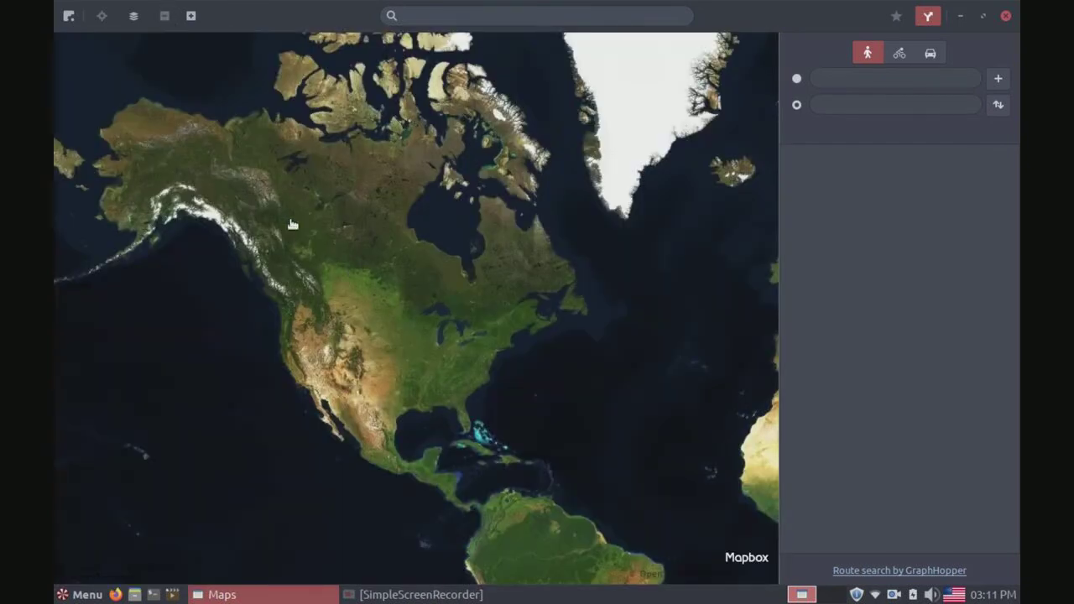
pyautogui.rightClick(160, 135)
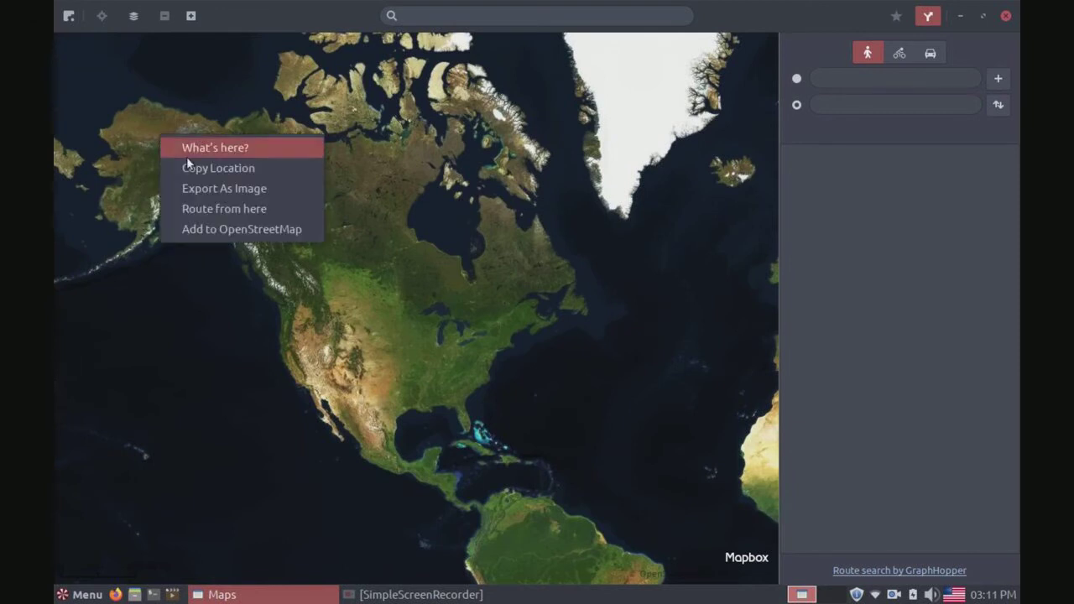
pyautogui.click(219, 208)
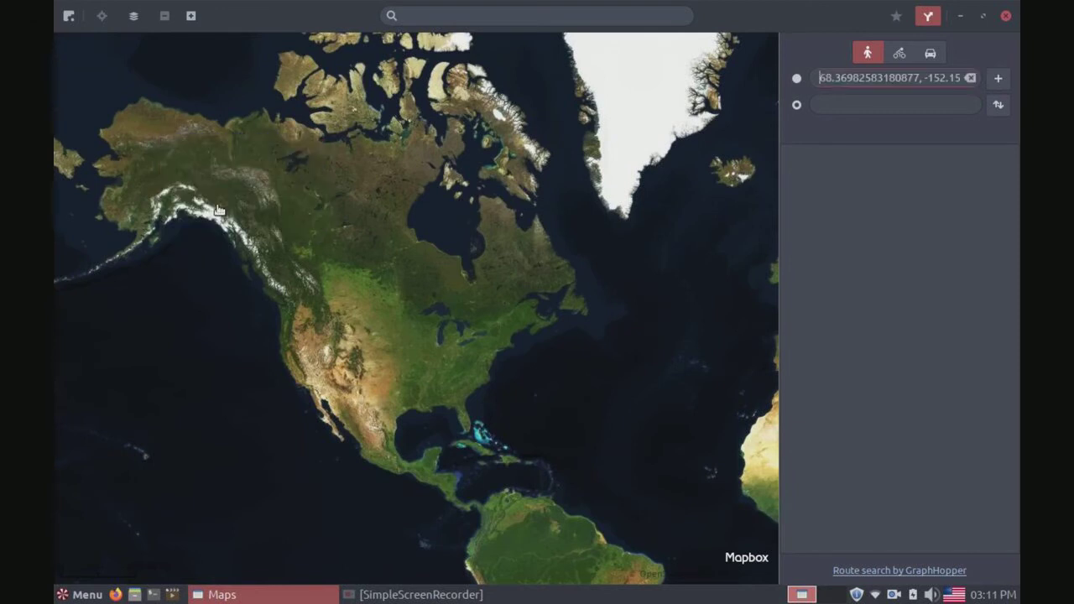
# Set a southern California destination, get No route found, and clear the Alaska start
pyautogui.rightClick(308, 377)
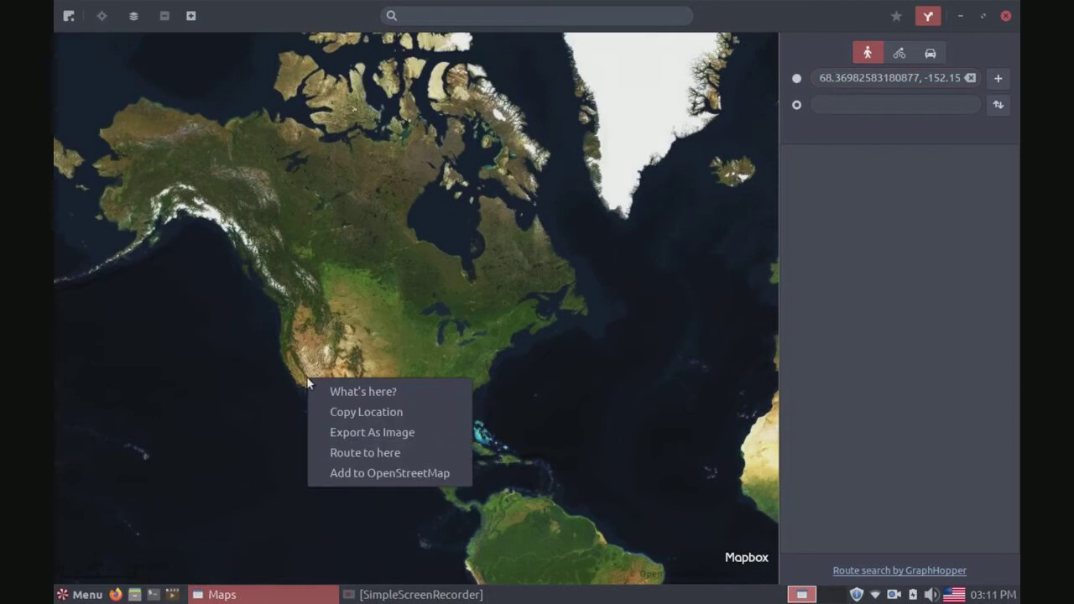
pyautogui.click(366, 452)
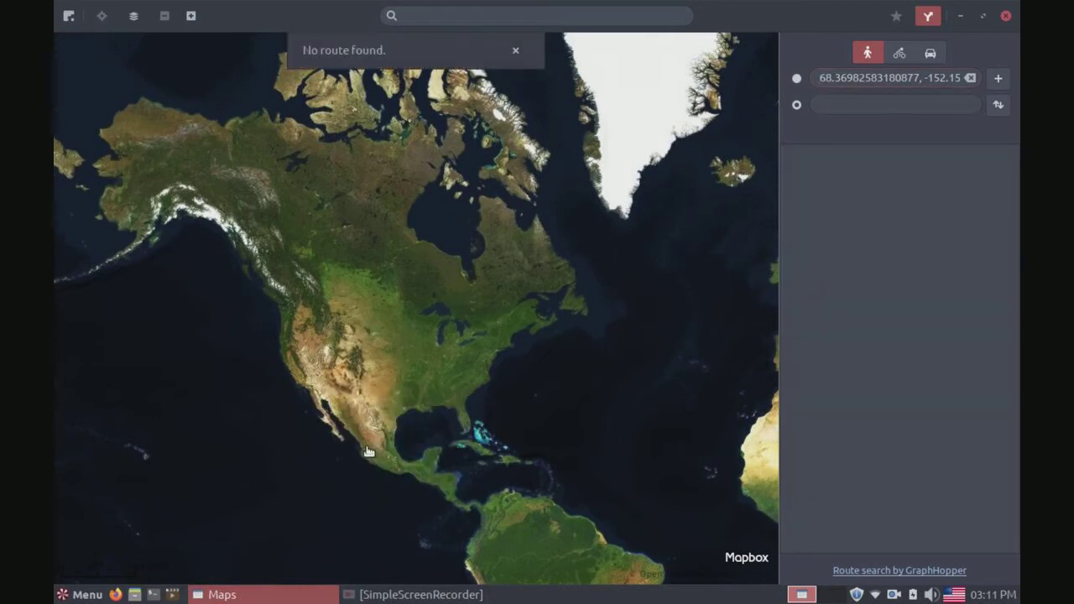
pyautogui.rightClick(434, 376)
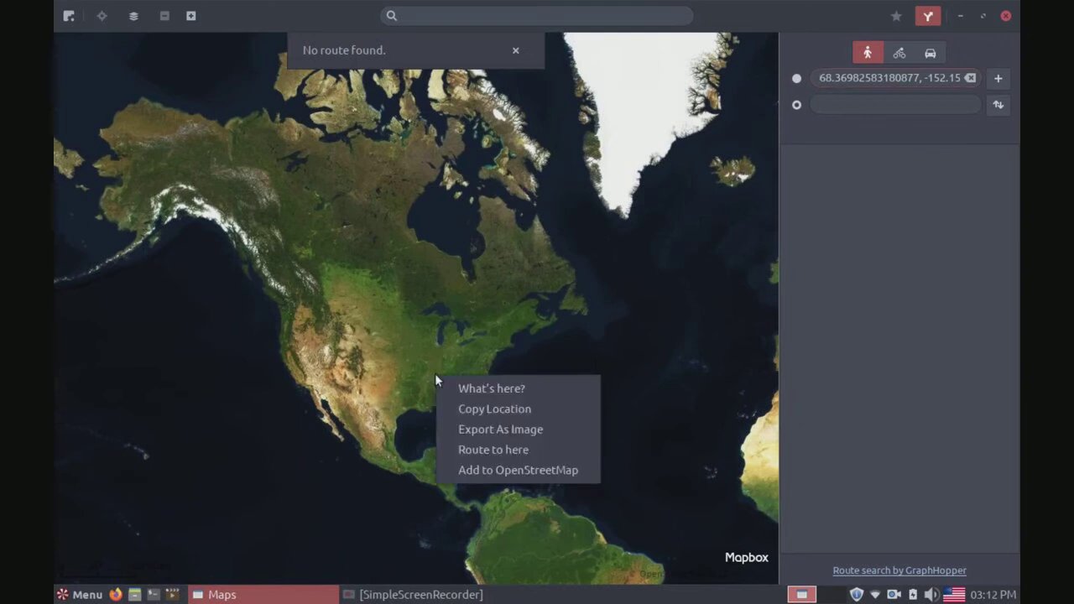
pyautogui.click(979, 153)
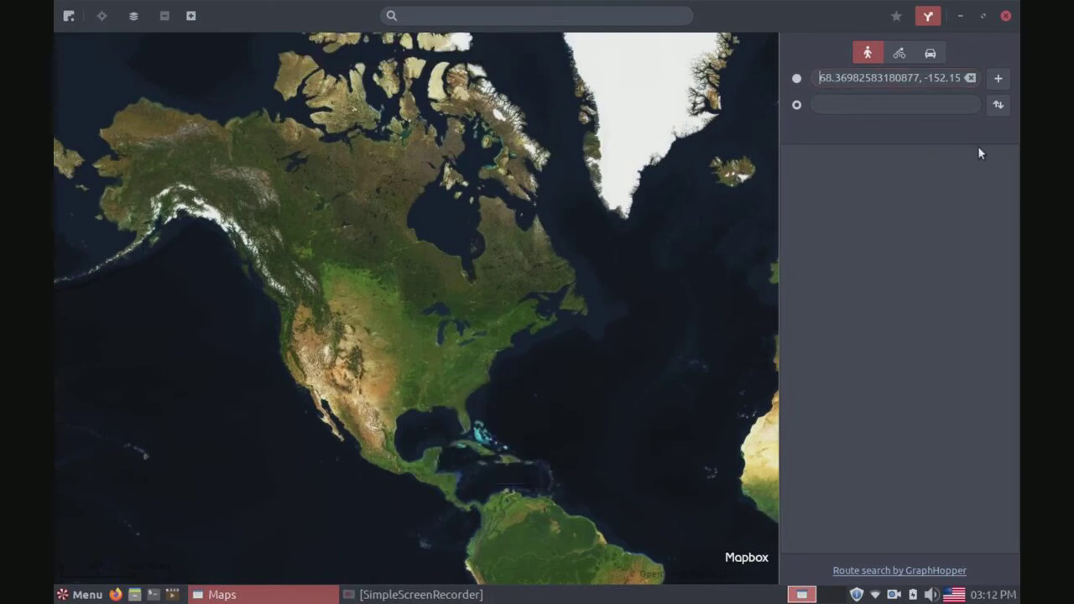
pyautogui.click(971, 78)
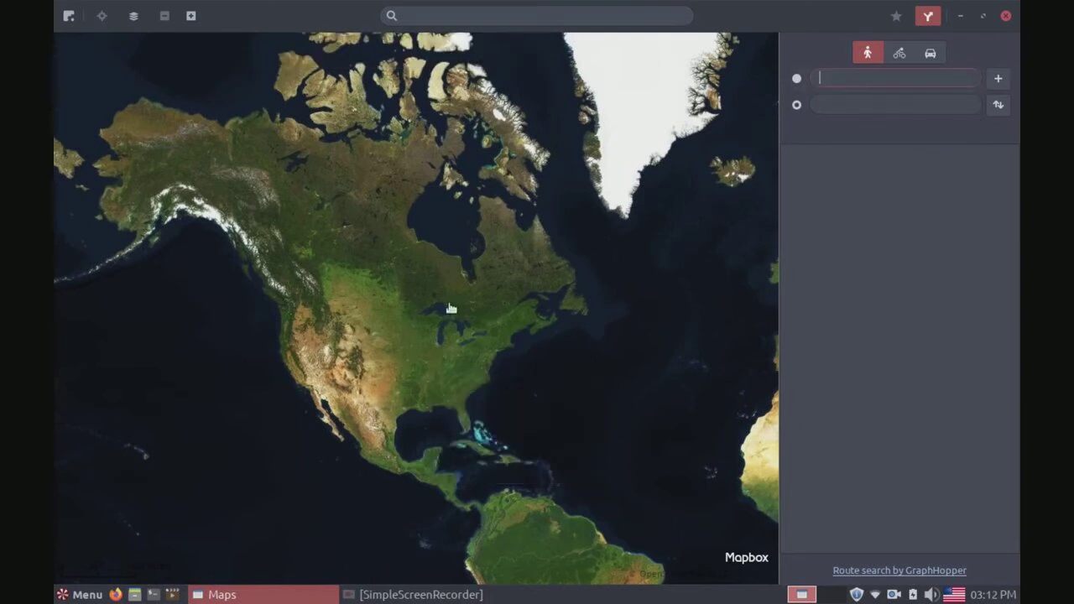
# Plot an 884.4 mi walking route from western Wisconsin to Wyoming, centred on its first step
pyautogui.rightClick(417, 329)
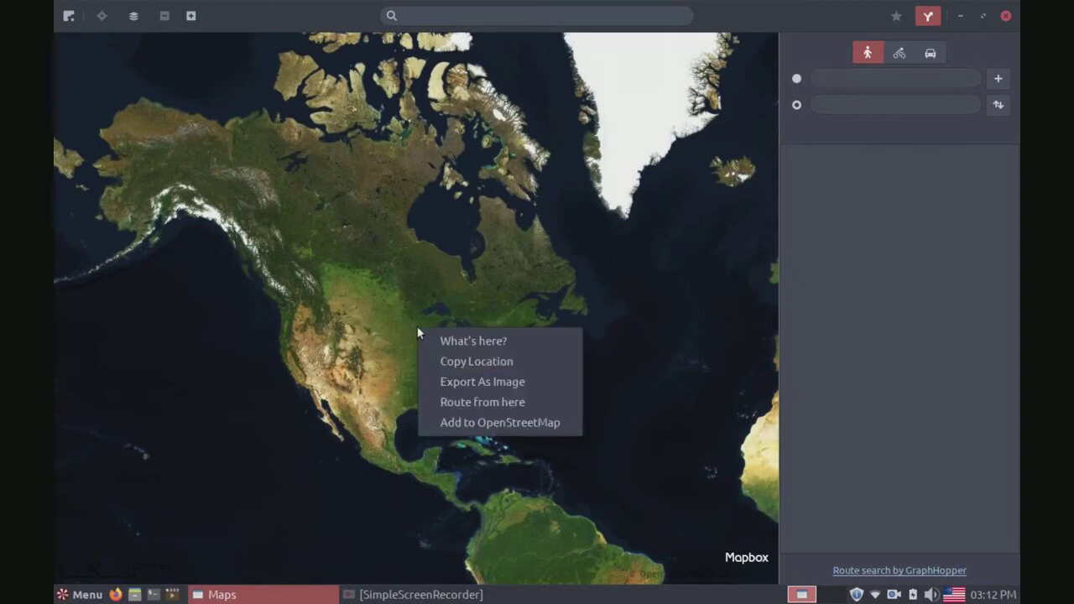
pyautogui.click(458, 400)
pyautogui.rightClick(353, 330)
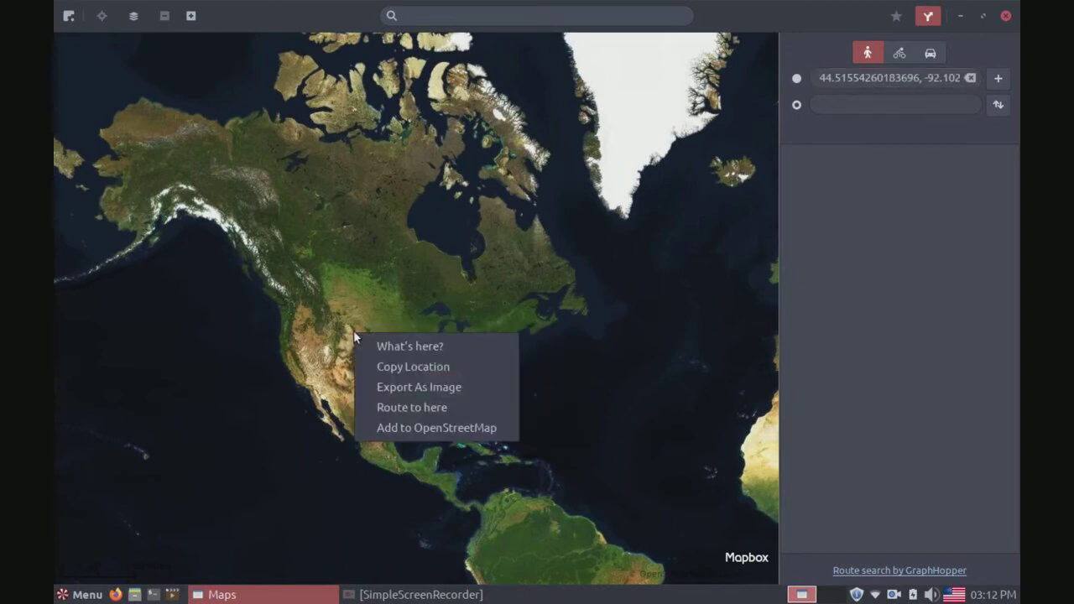
pyautogui.click(396, 409)
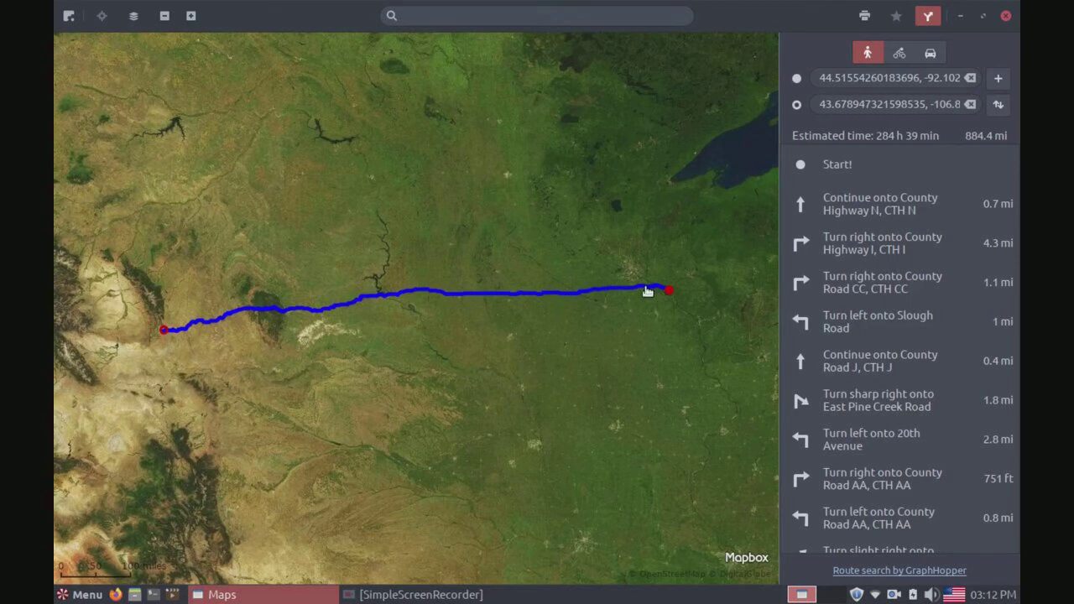
pyautogui.click(833, 213)
# Step through the turns onto County Highway I, County Road CC, County Road J and East Pine Creek Road
pyautogui.click(839, 241)
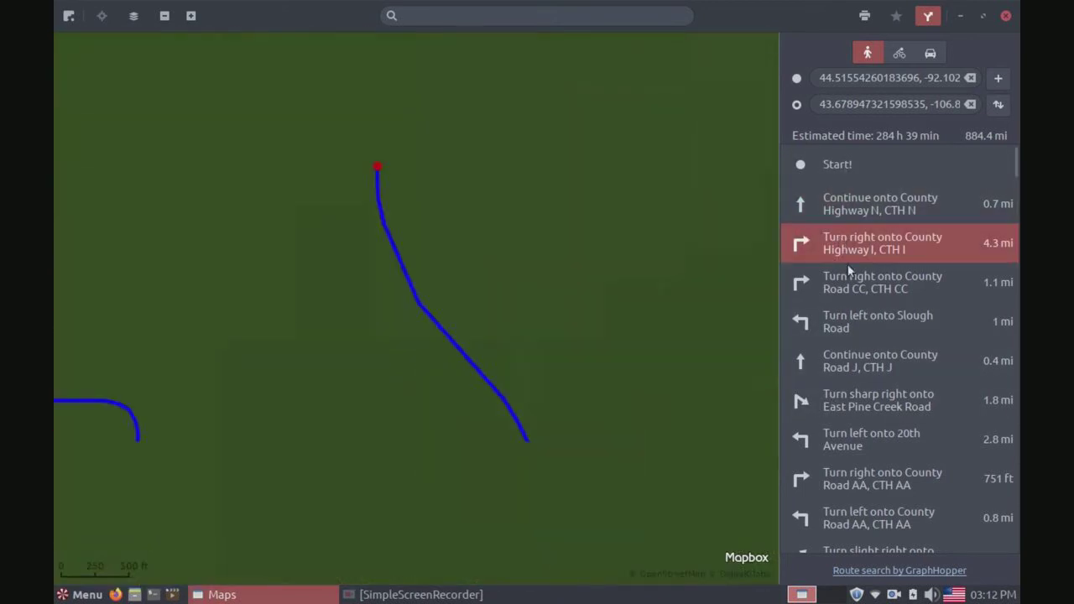
pyautogui.click(849, 283)
pyautogui.click(850, 360)
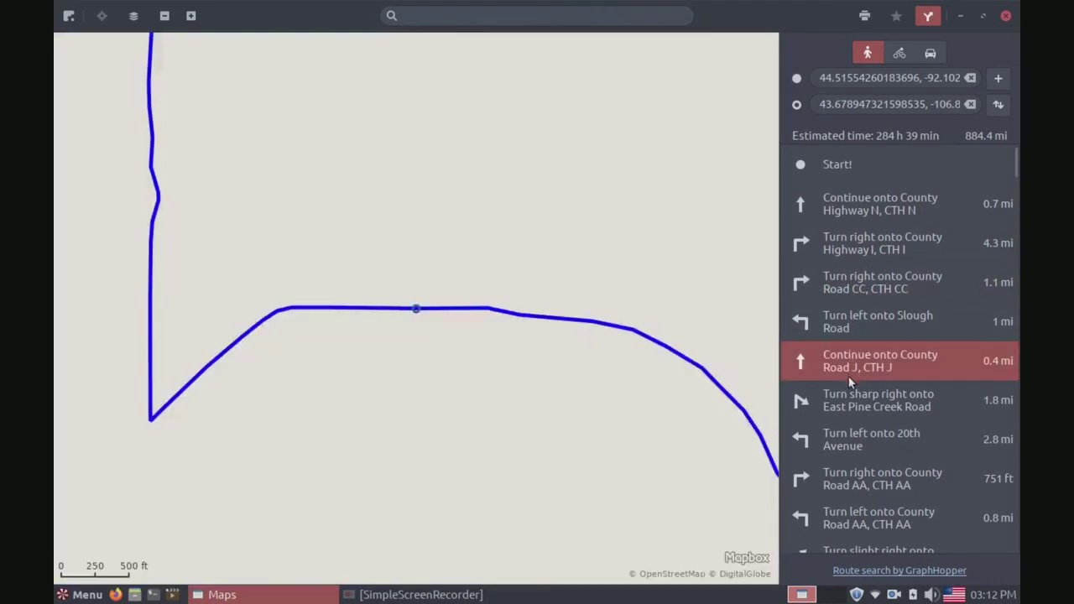
pyautogui.click(850, 408)
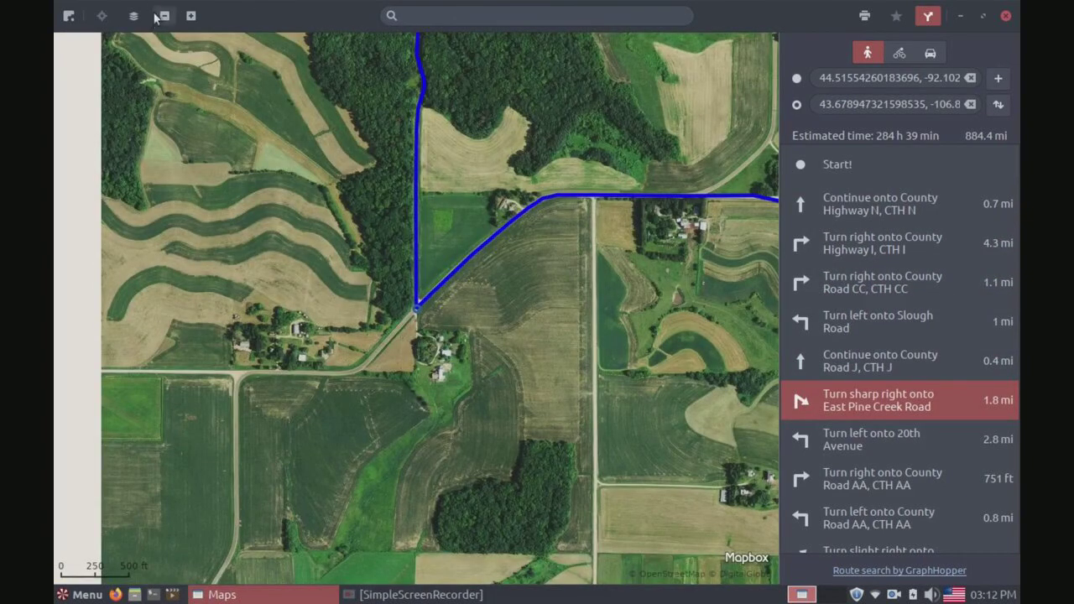
# Check the map type choices without changing them, then zoom out two levels
pyautogui.click(132, 17)
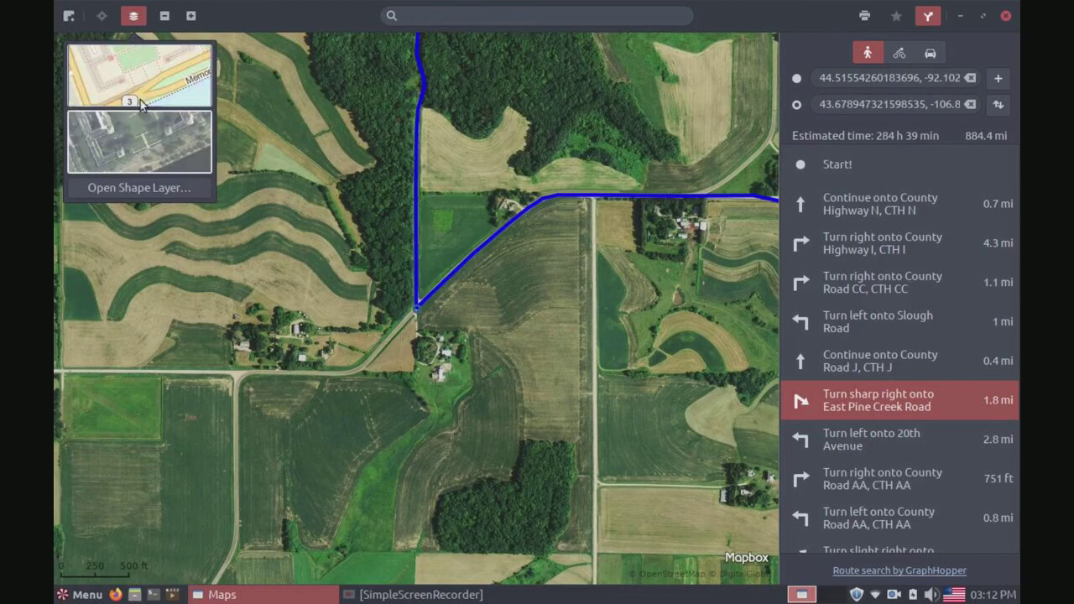
pyautogui.click(482, 391)
pyautogui.click(164, 15)
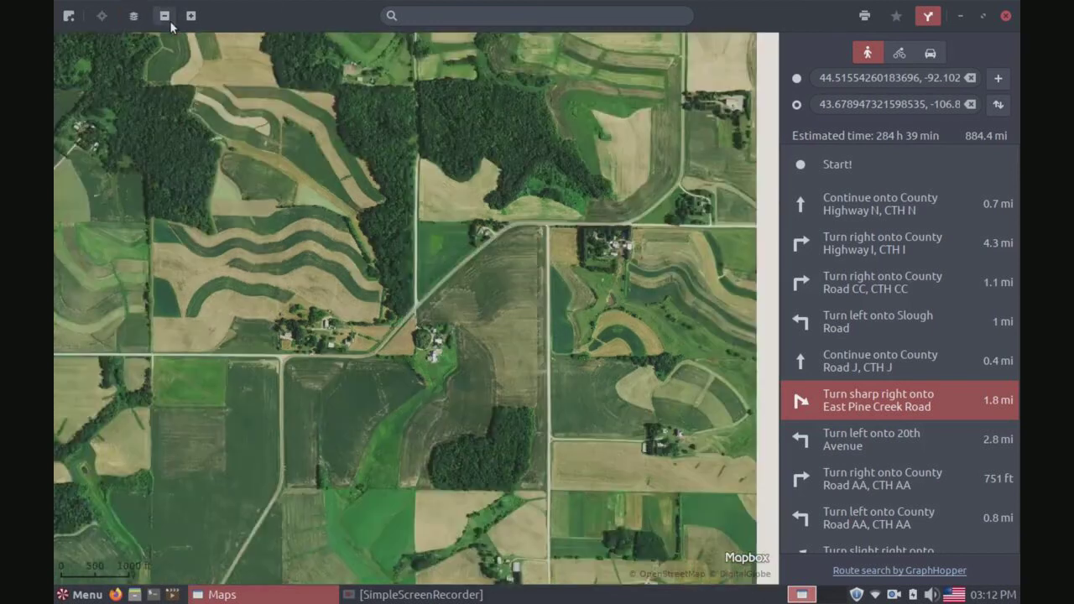
pyautogui.click(169, 20)
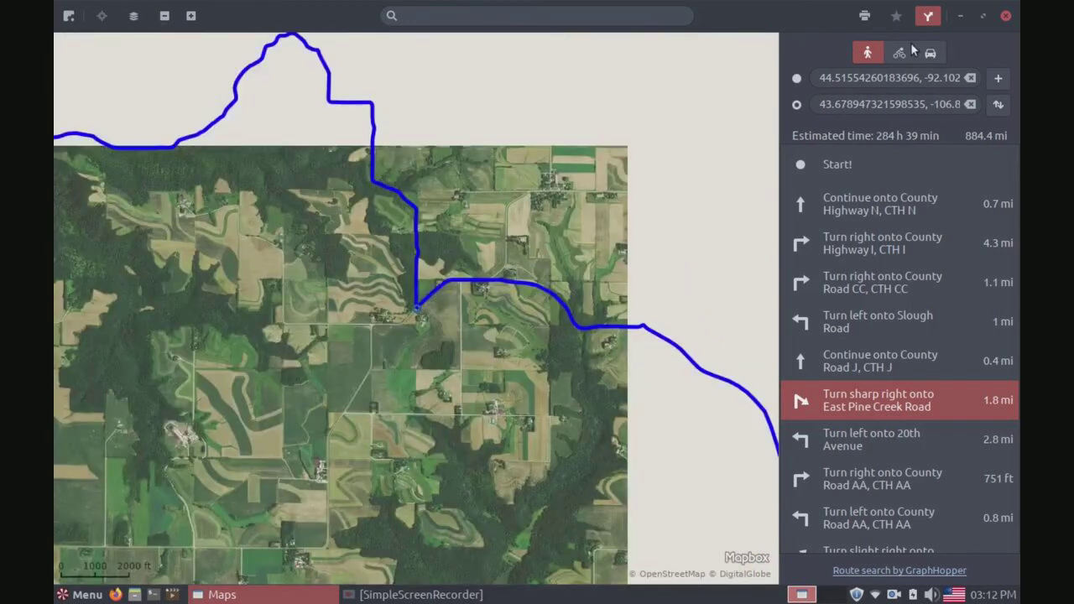
# Hide the route and its directions, then move around the Wisconsin farmland satellite imagery
pyautogui.click(924, 23)
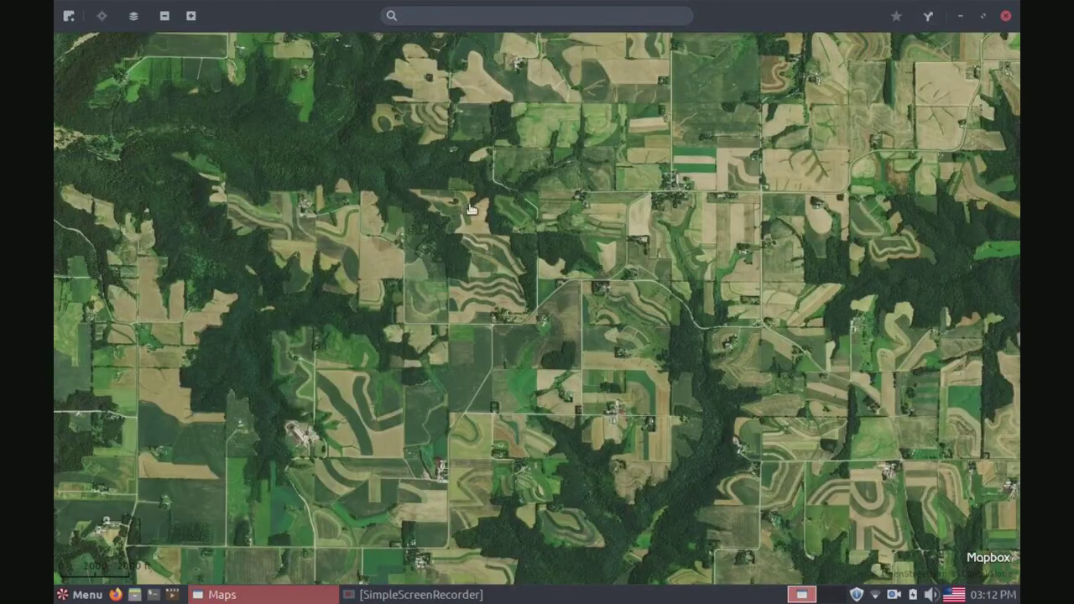
pyautogui.click(165, 16)
pyautogui.click(165, 15)
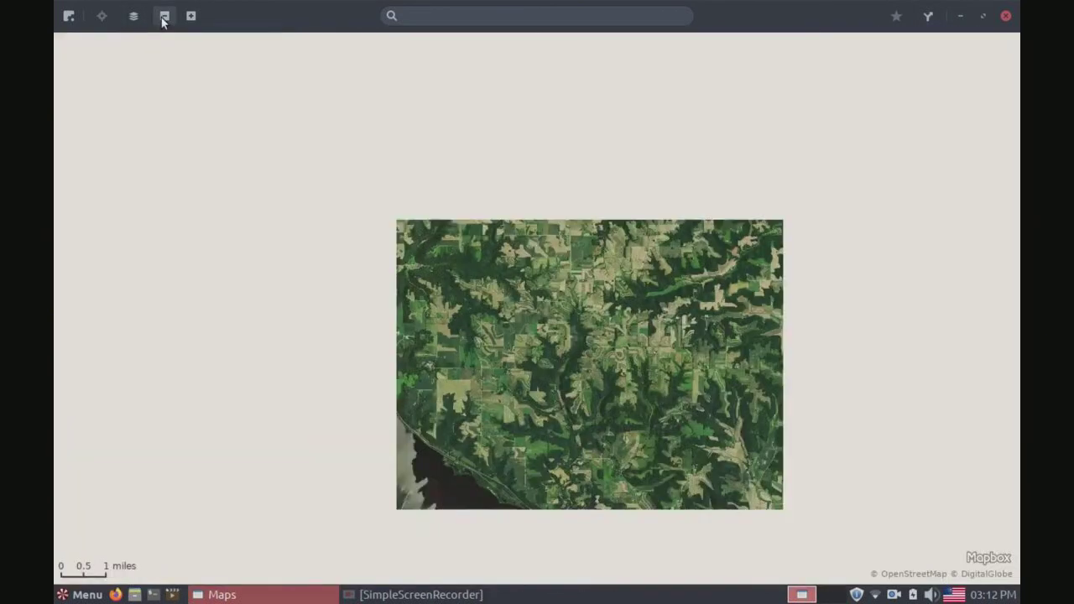
pyautogui.click(192, 17)
pyautogui.click(192, 16)
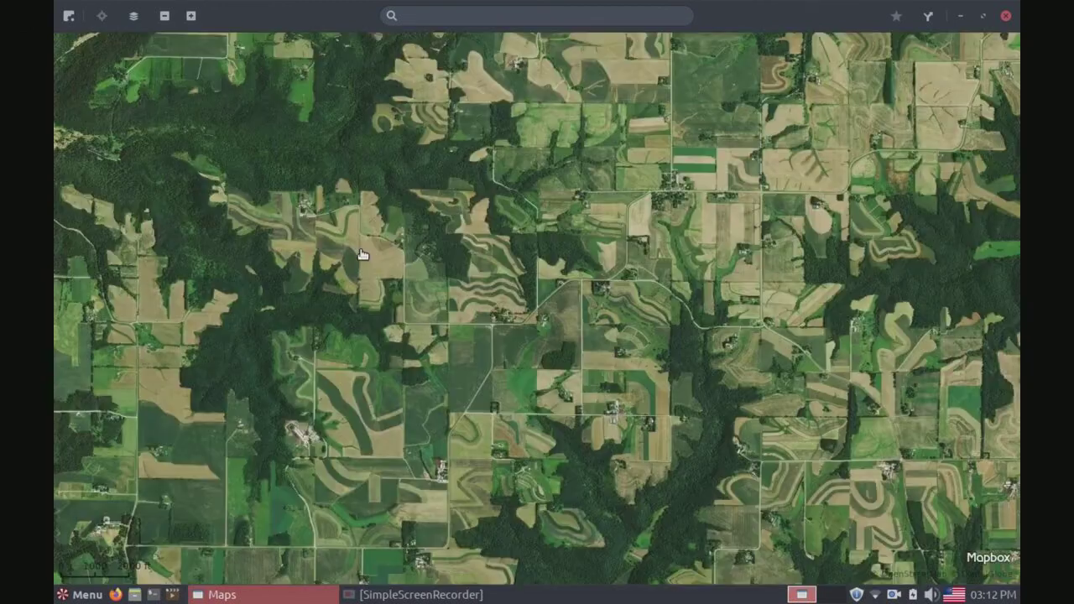
pyautogui.moveTo(422, 431); pyautogui.dragTo(287, 280)
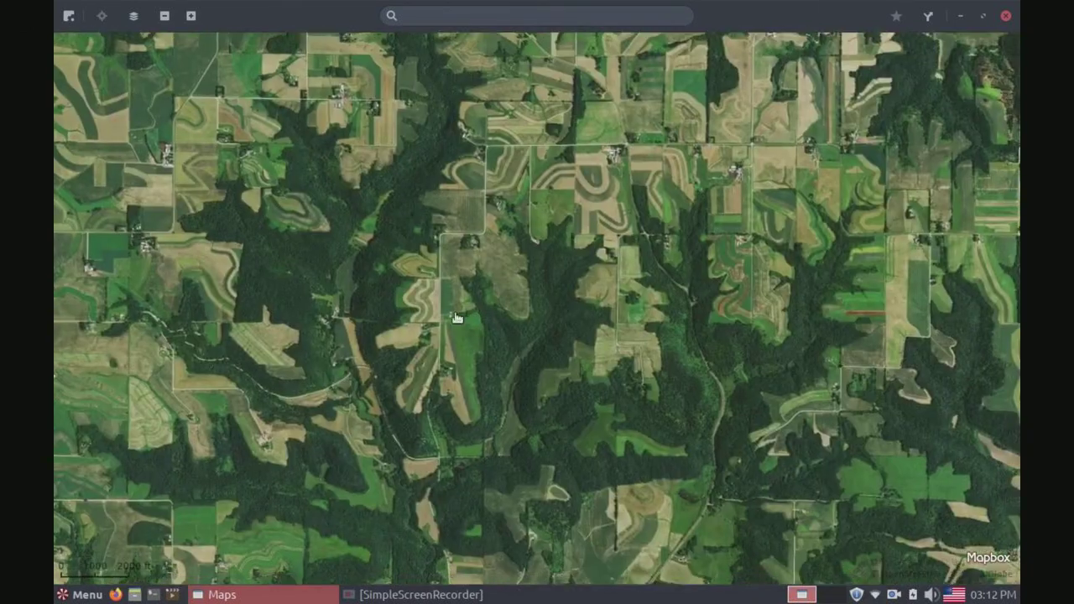
pyautogui.moveTo(468, 315); pyautogui.dragTo(283, 192)
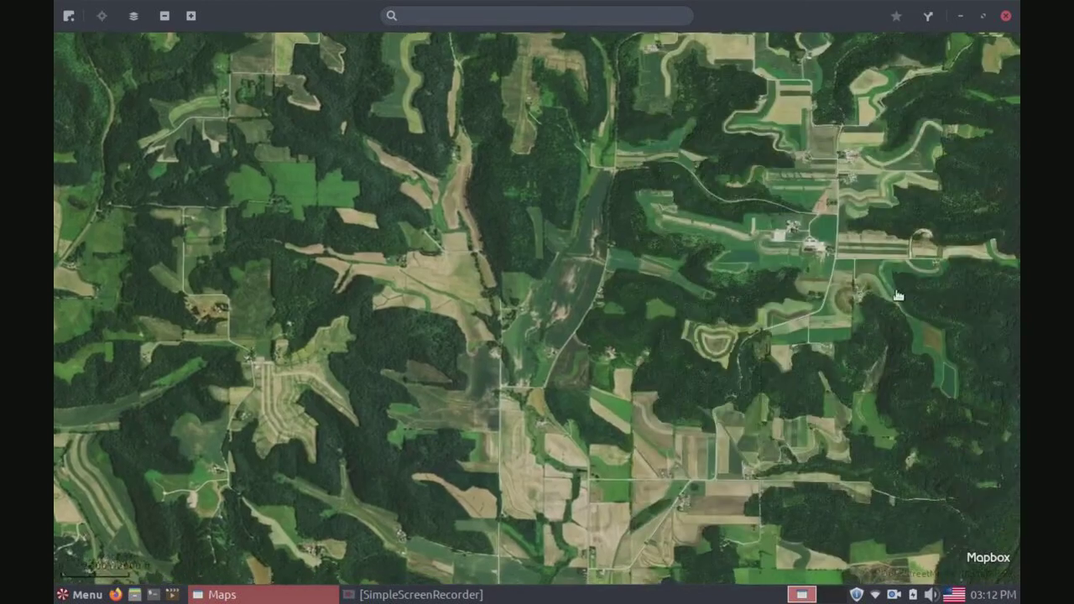
pyautogui.scroll(1, 370, 41)
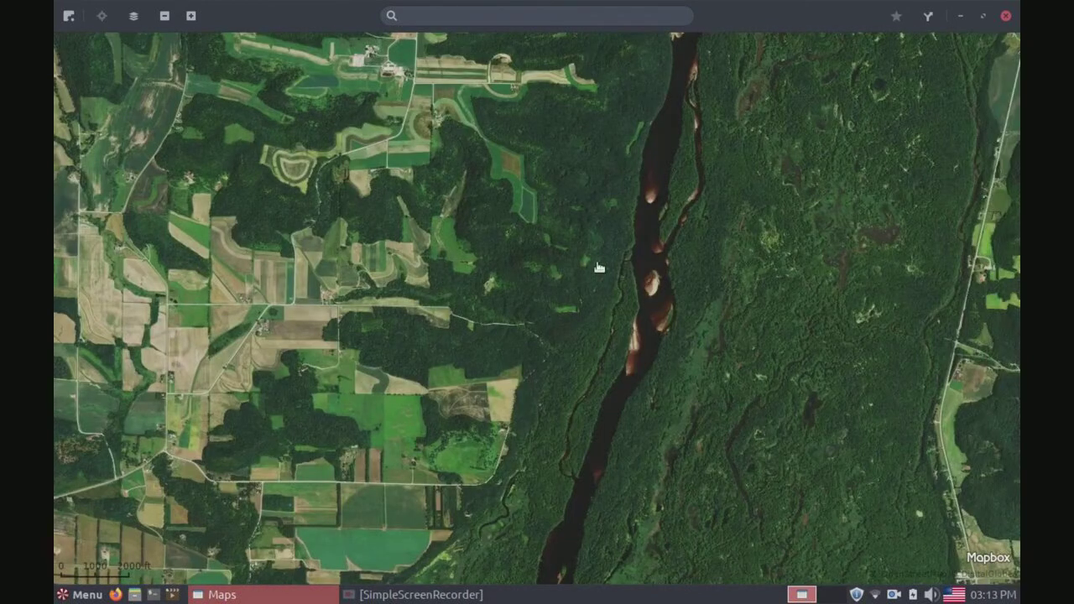
# Switch to the street map and pan along the Chippewa River to Trevino and Nelson
pyautogui.click(133, 16)
pyautogui.click(138, 75)
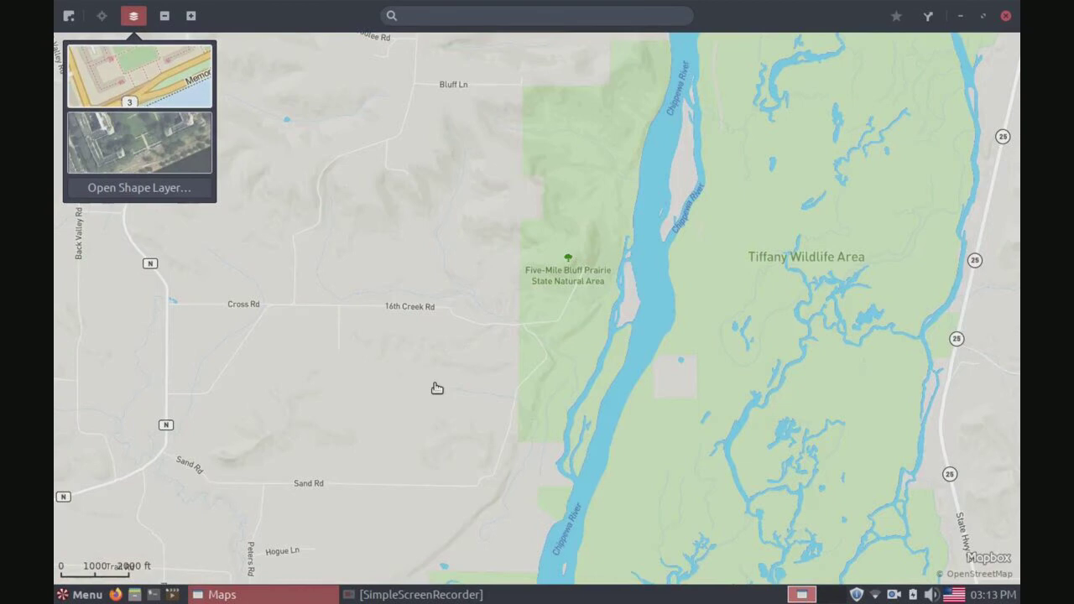
pyautogui.moveTo(386, 194); pyautogui.dragTo(340, 176)
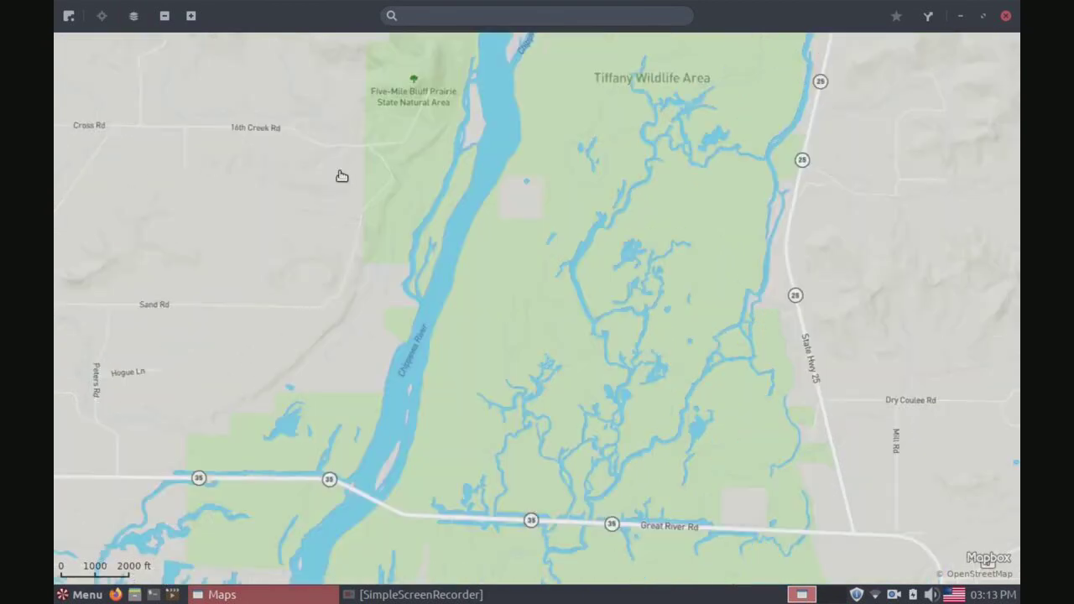
pyautogui.moveTo(403, 252); pyautogui.dragTo(336, 184)
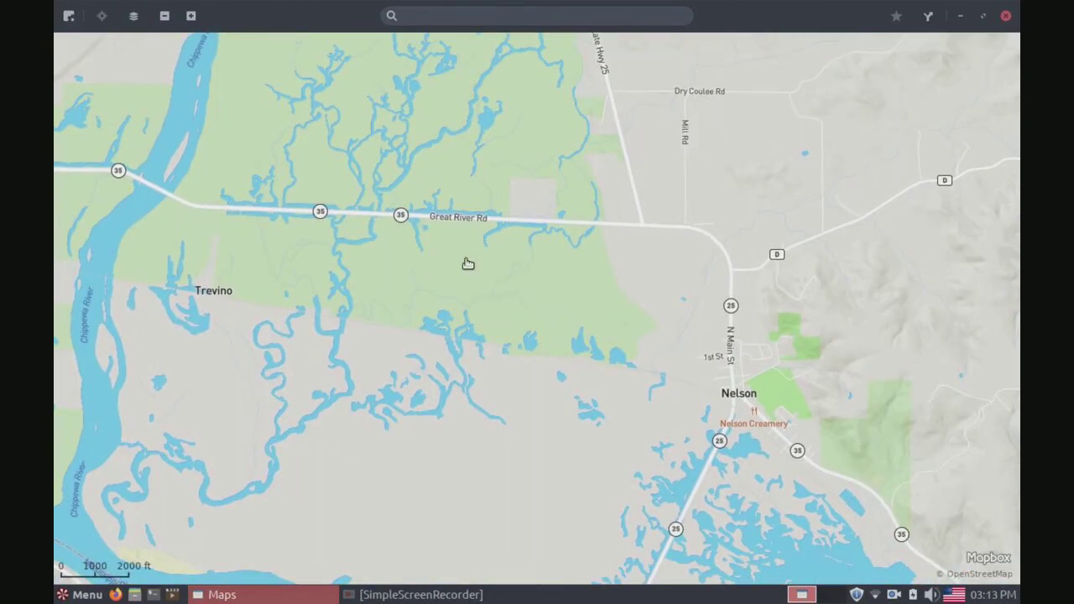